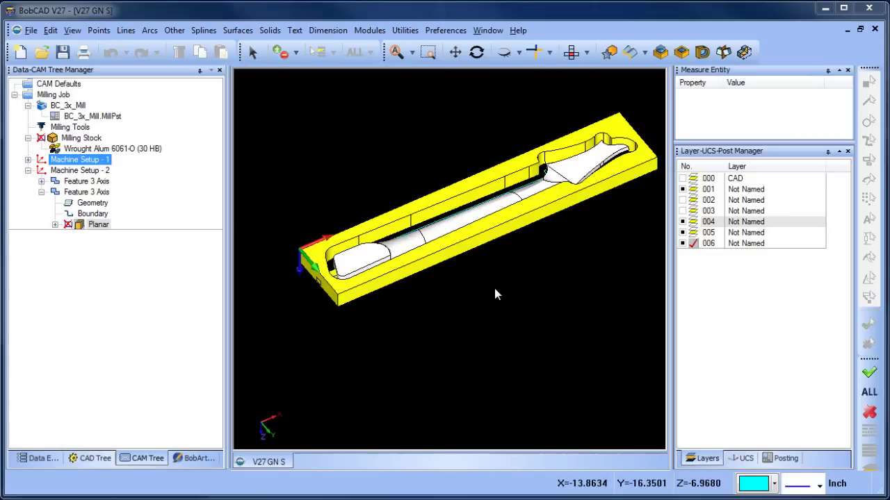
- Display the Planar toolpath of the second 3-axis feature in Machine Setup - 2 and hide layer 004
{"action": "left_click", "coordinate": [98, 224]}
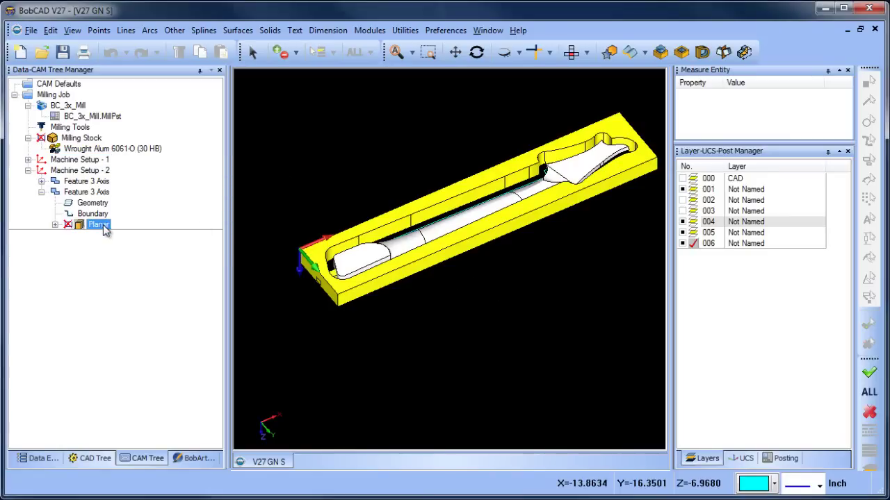
{"action": "middle_click_drag", "start_coordinate": [507, 257], "coordinate": [541, 288]}
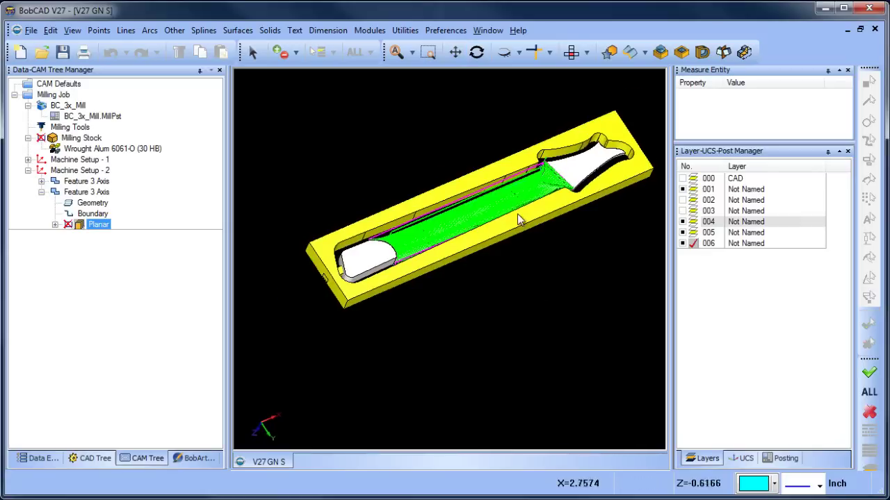
{"action": "scroll", "coordinate": [522, 205], "scroll_direction": "up", "scroll_amount": 3}
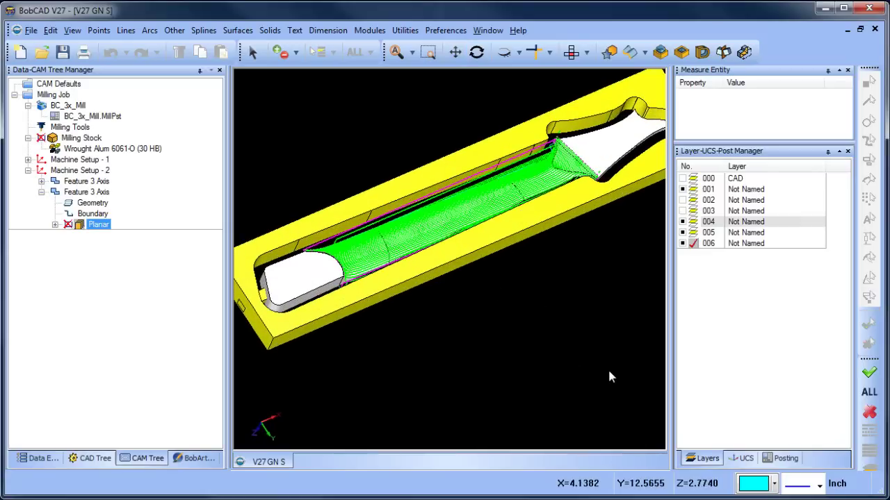
{"action": "scroll", "coordinate": [618, 292], "scroll_direction": "down", "scroll_amount": 2}
{"action": "left_click", "coordinate": [681, 222]}
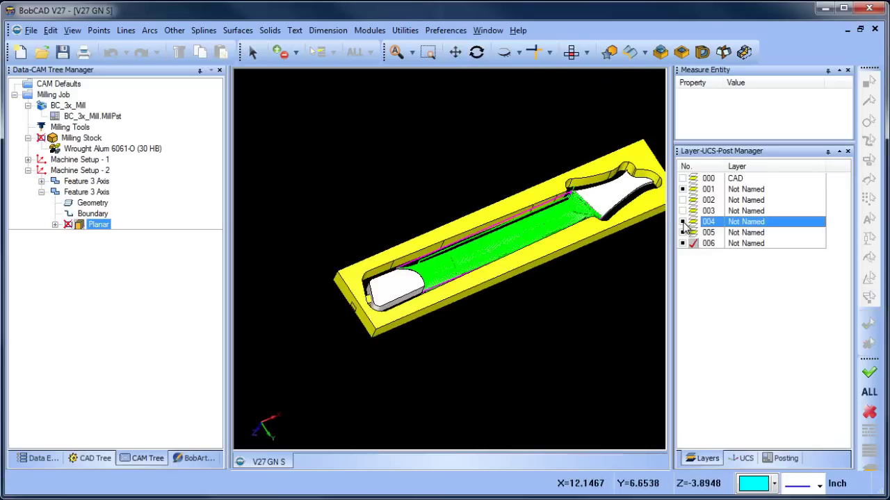
{"action": "middle_click_drag", "start_coordinate": [493, 318], "coordinate": [486, 266]}
{"action": "scroll", "coordinate": [501, 257], "scroll_direction": "down", "scroll_amount": 2}
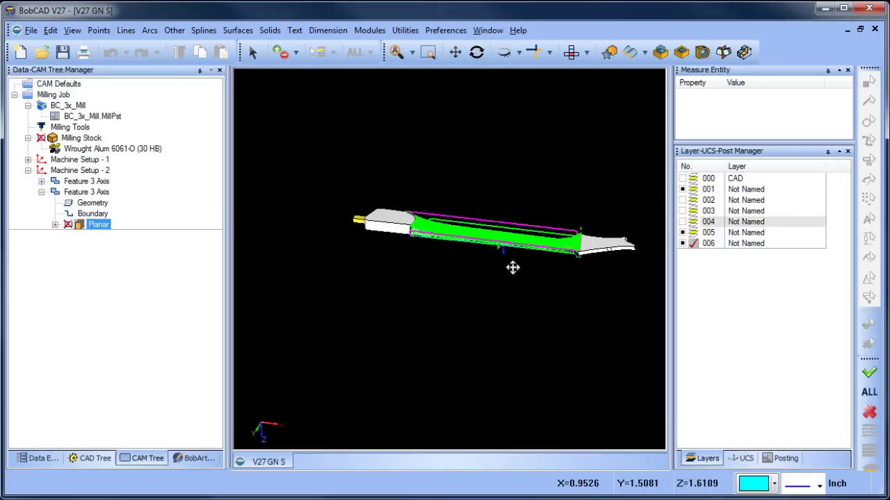
{"action": "scroll", "coordinate": [489, 273], "scroll_direction": "up", "scroll_amount": 2}
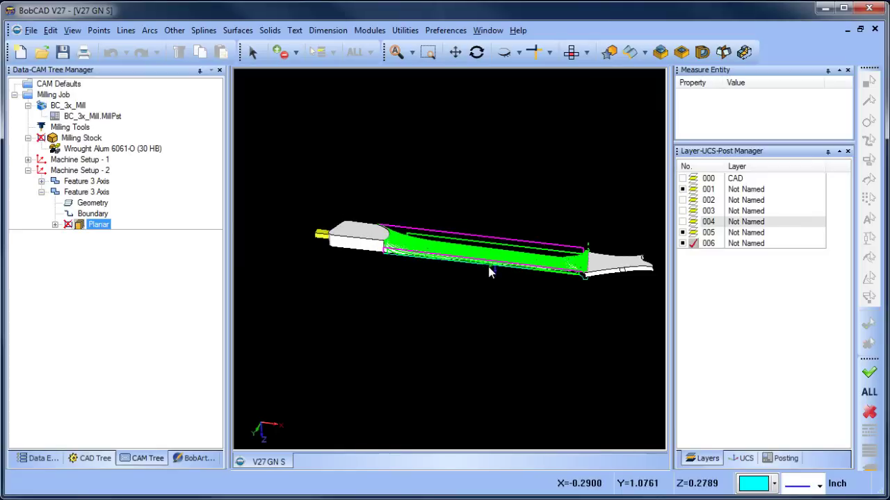
{"action": "middle_click_drag", "start_coordinate": [460, 300], "coordinate": [353, 222]}
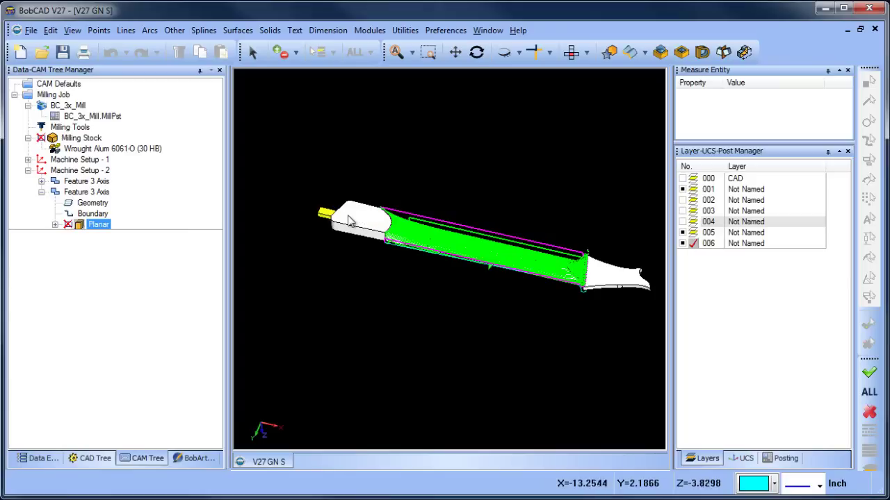
- Insert a Mill 3 Axis feature in Machine Setup - 2 and assign all visible geometry to it
{"action": "left_click", "coordinate": [41, 192]}
{"action": "right_click", "coordinate": [82, 193]}
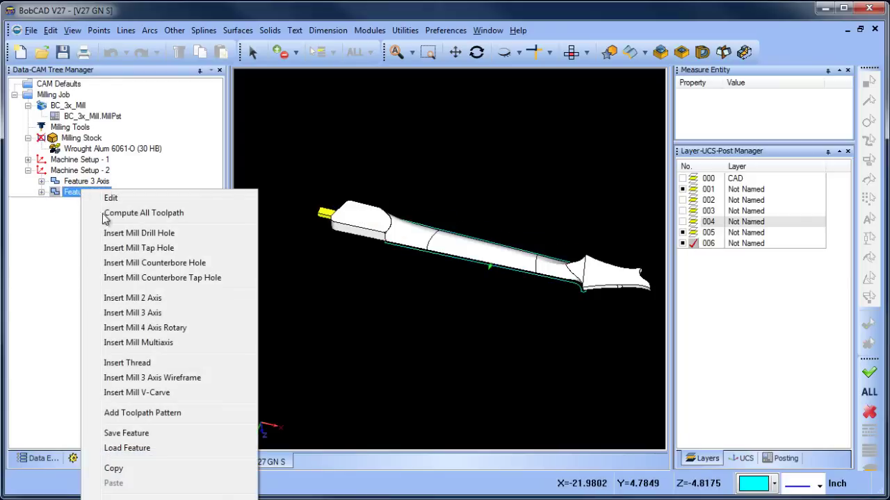
{"action": "left_click", "coordinate": [194, 314]}
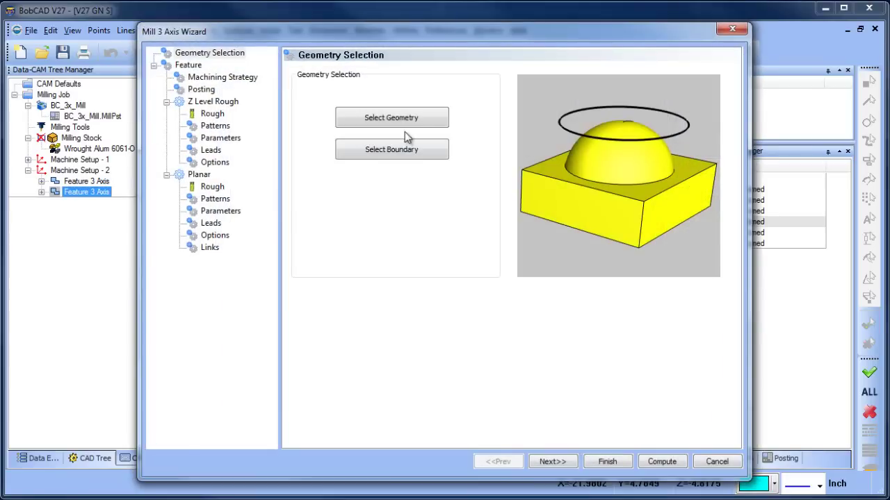
{"action": "left_click", "coordinate": [409, 122]}
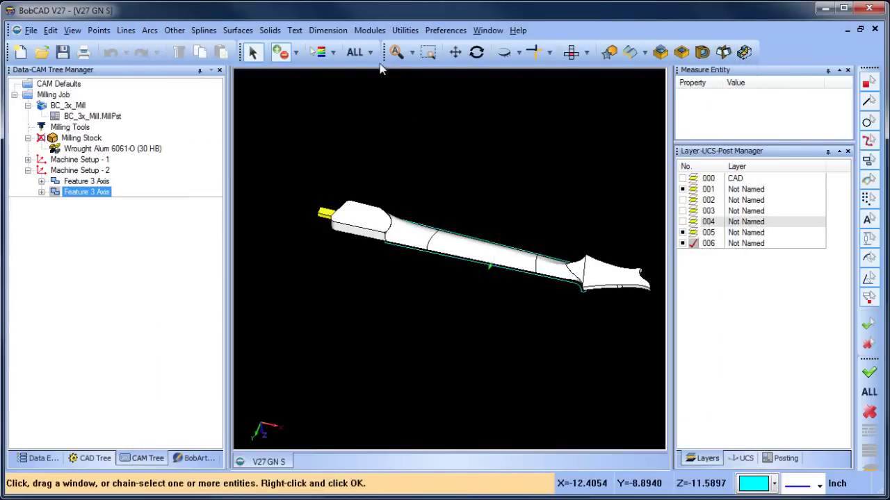
{"action": "left_click", "coordinate": [354, 52]}
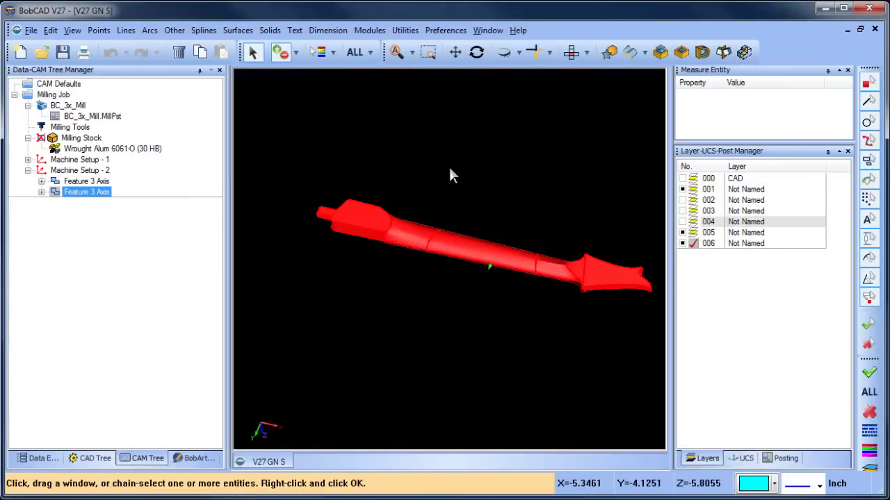
{"action": "key", "text": "space"}
- Set the machining strategy of the new 3-axis feature to Flatlands
{"action": "left_click", "coordinate": [556, 459]}
{"action": "left_click", "coordinate": [550, 459]}
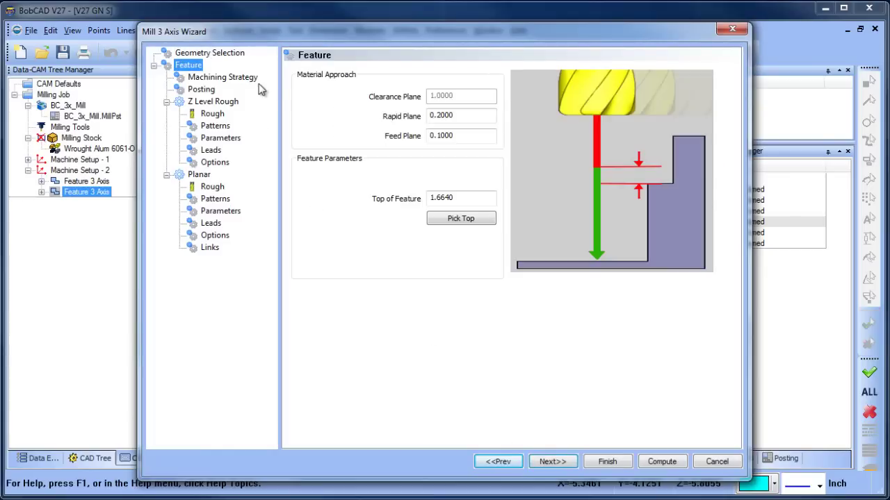
{"action": "left_click", "coordinate": [225, 78]}
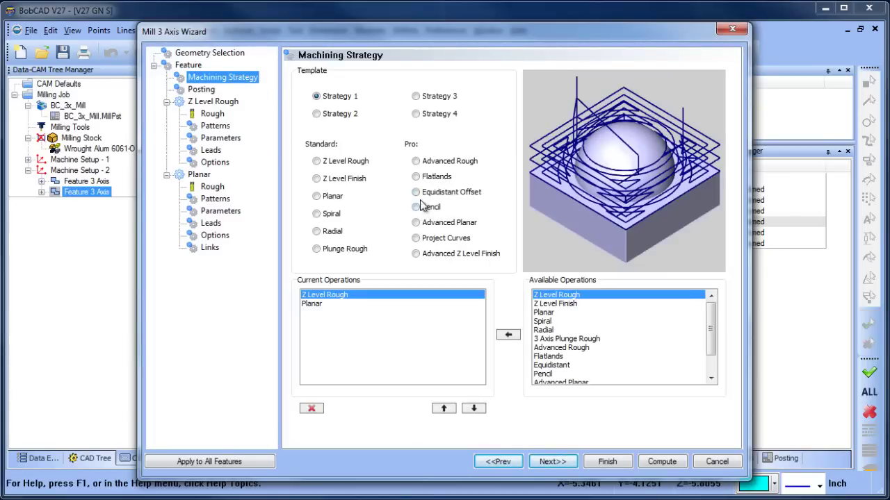
{"action": "left_click", "coordinate": [416, 176]}
{"action": "left_click", "coordinate": [552, 461]}
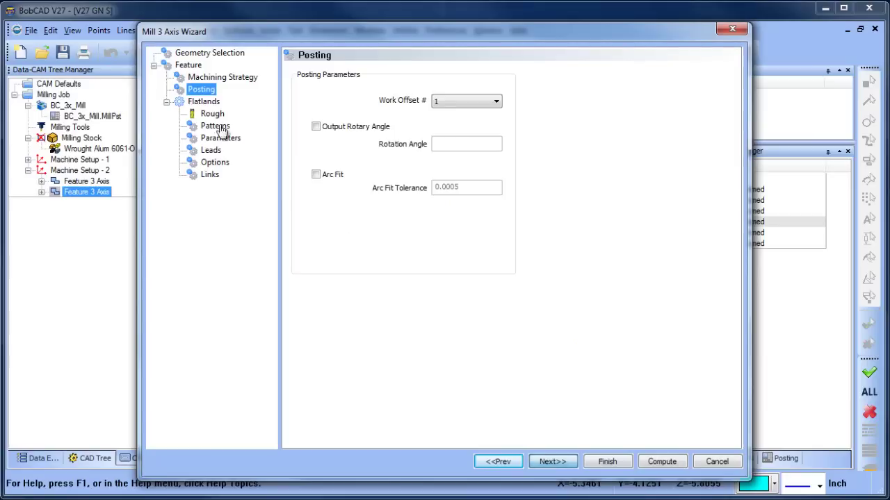
- Set the Flatlands cut pattern to Zig Zag, check its tool and parameters, and compute the toolpath
{"action": "left_click", "coordinate": [212, 114]}
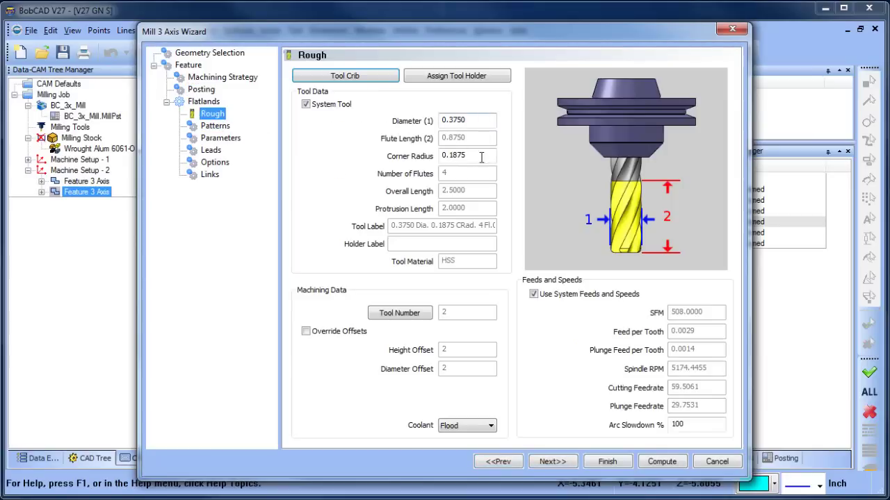
{"action": "double_click", "coordinate": [480, 158]}
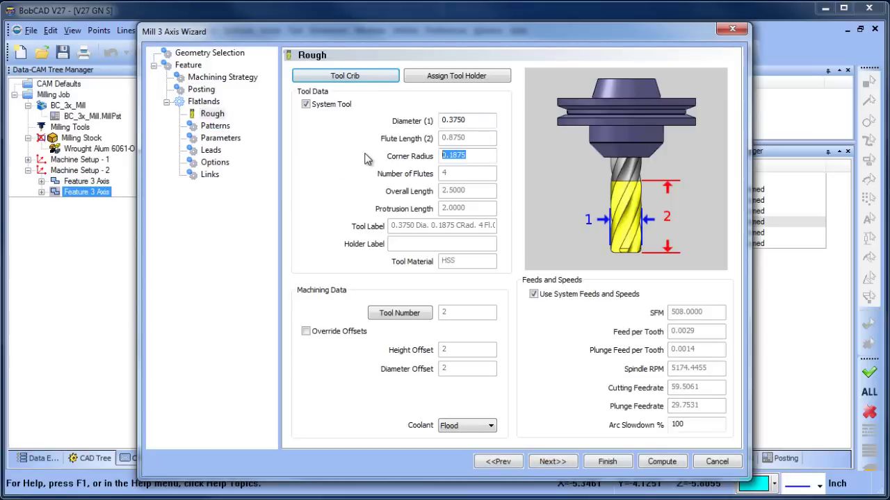
{"action": "left_click", "coordinate": [214, 125]}
{"action": "left_click", "coordinate": [322, 118]}
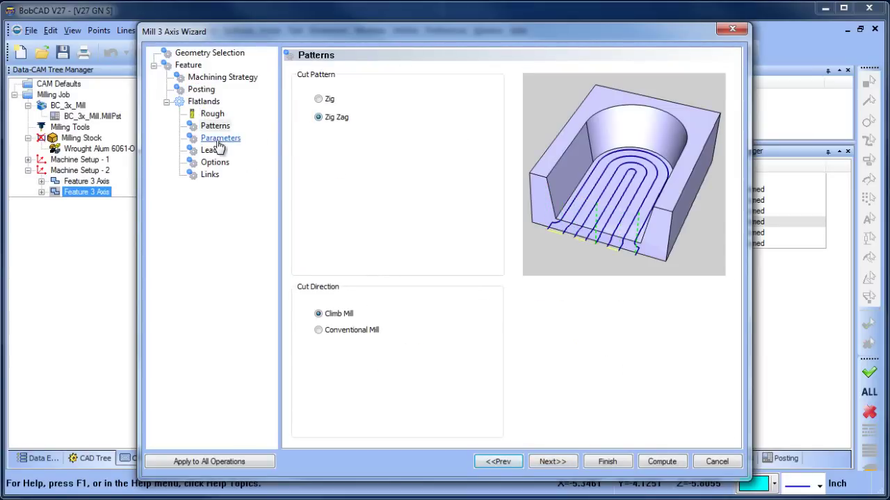
{"action": "left_click", "coordinate": [218, 139]}
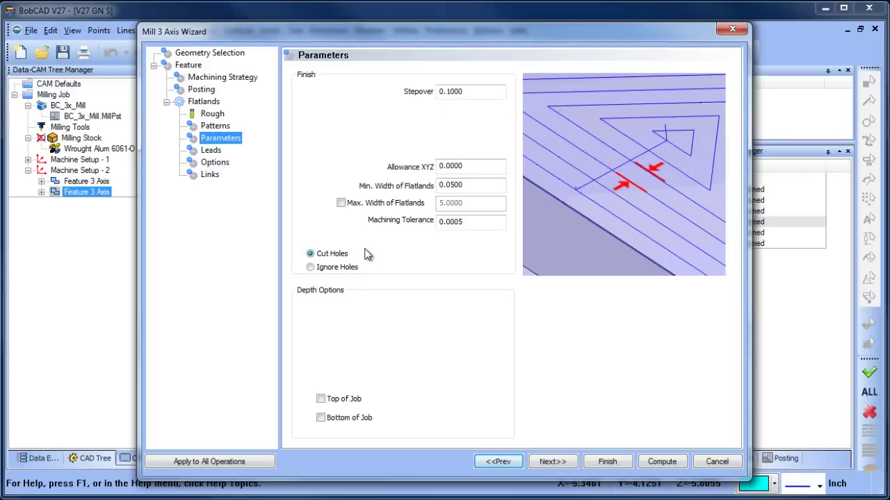
{"action": "left_click", "coordinate": [670, 464]}
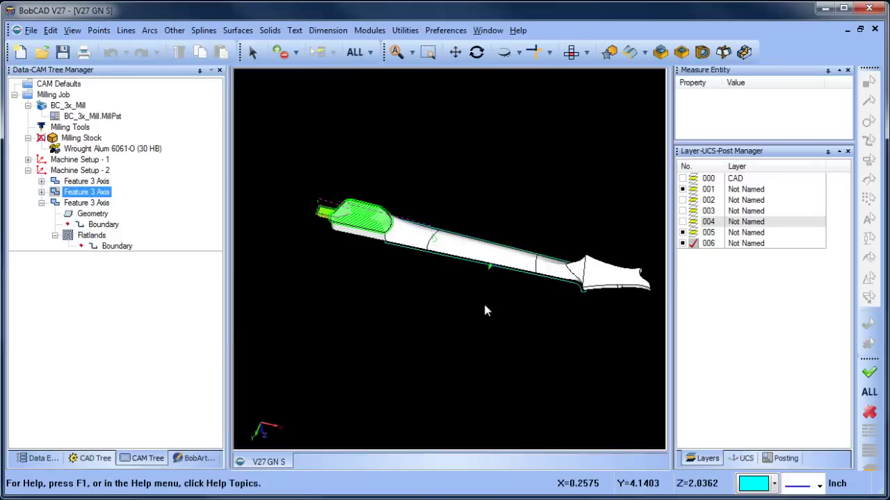
- Examine the Flatlands toolpath on the flat heel and the small yellow tab at the neck's end
{"action": "middle_click_drag", "start_coordinate": [449, 305], "coordinate": [480, 320]}
{"action": "scroll", "coordinate": [379, 270], "scroll_direction": "up", "scroll_amount": 2}
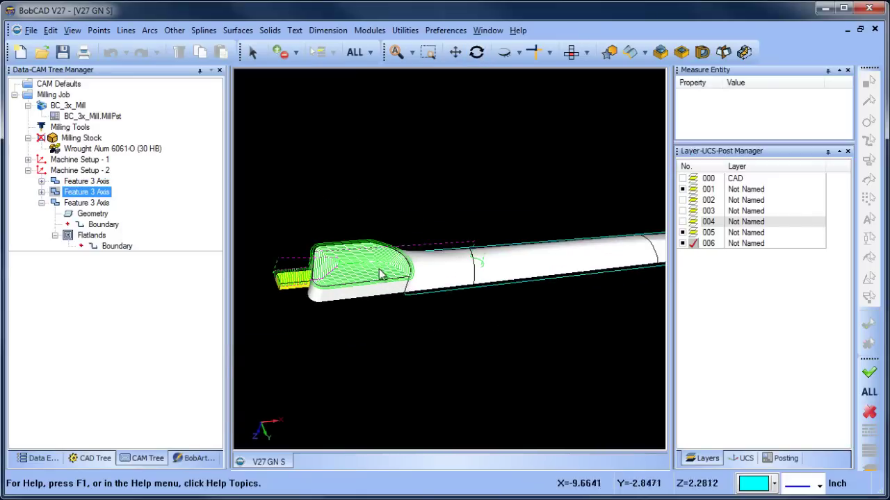
{"action": "middle_click_drag", "start_coordinate": [412, 323], "coordinate": [482, 327]}
{"action": "scroll", "coordinate": [481, 292], "scroll_direction": "up", "scroll_amount": 2}
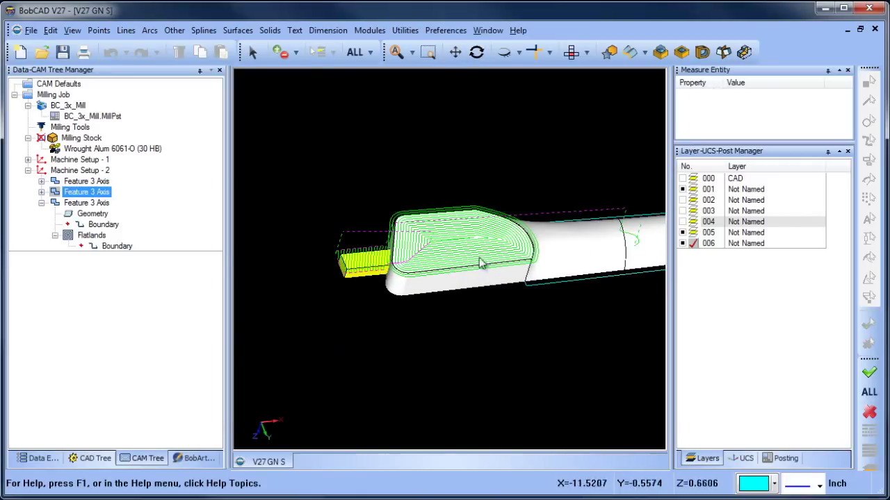
{"action": "middle_click_drag", "start_coordinate": [479, 263], "coordinate": [459, 347]}
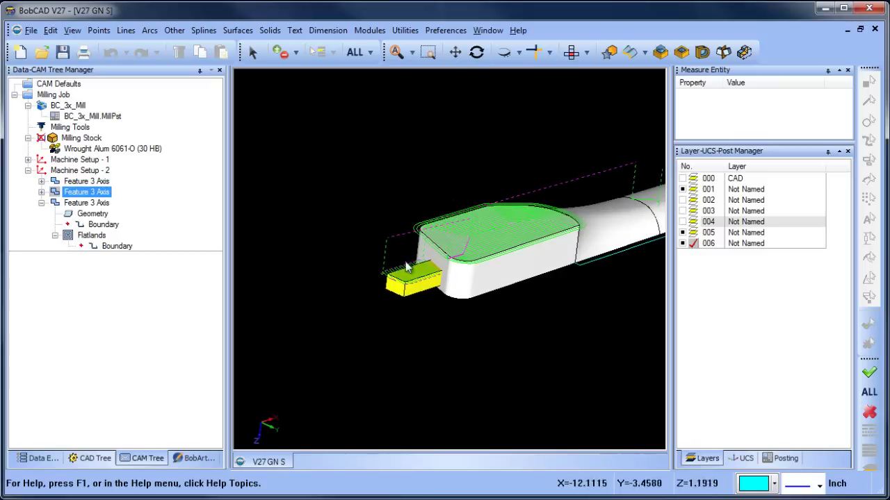
{"action": "scroll", "coordinate": [422, 292], "scroll_direction": "down", "scroll_amount": 1}
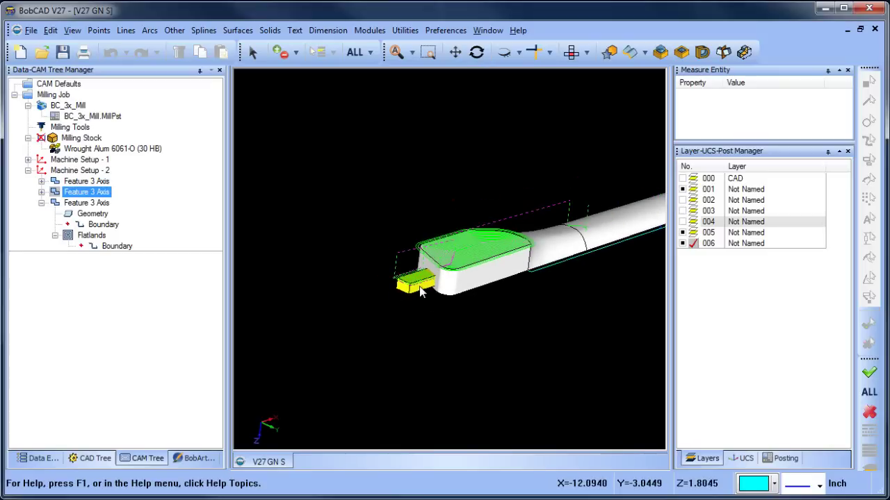
{"action": "scroll", "coordinate": [506, 288], "scroll_direction": "down", "scroll_amount": 1}
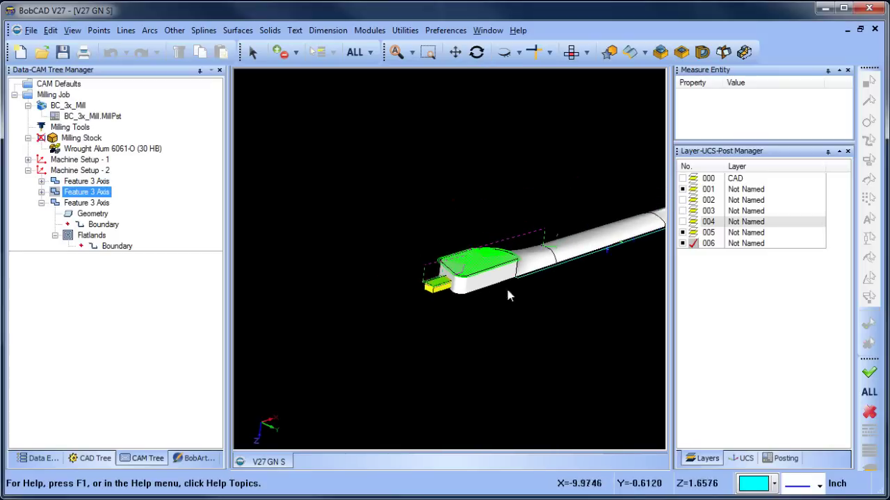
{"action": "middle_click_drag", "start_coordinate": [589, 289], "coordinate": [512, 288]}
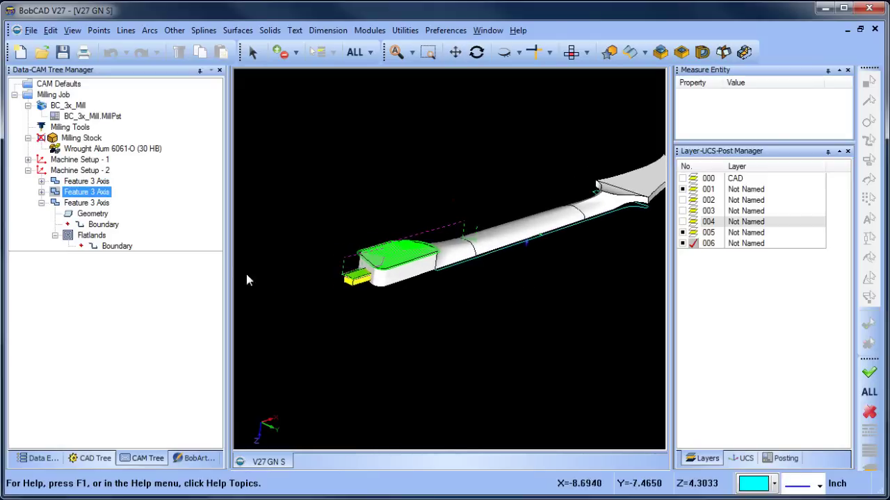
- Set the Flatlands feature's minimum width of flatlands to 1.5 and recompute the toolpath
{"action": "right_click", "coordinate": [92, 203]}
{"action": "left_click", "coordinate": [119, 197]}
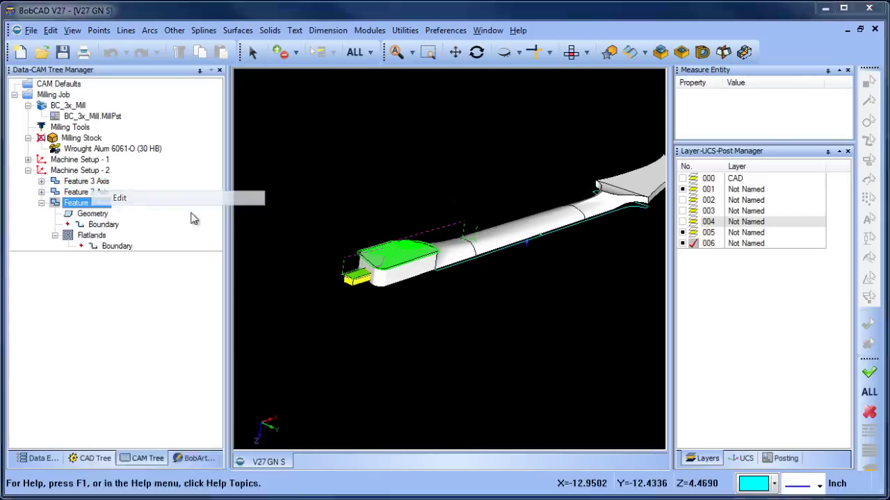
{"action": "left_click", "coordinate": [220, 127]}
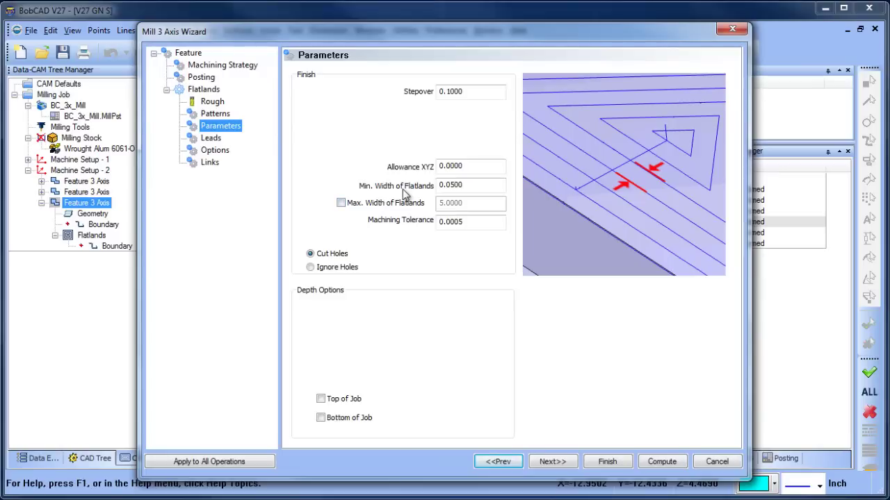
{"action": "left_click_drag", "start_coordinate": [469, 185], "coordinate": [387, 184]}
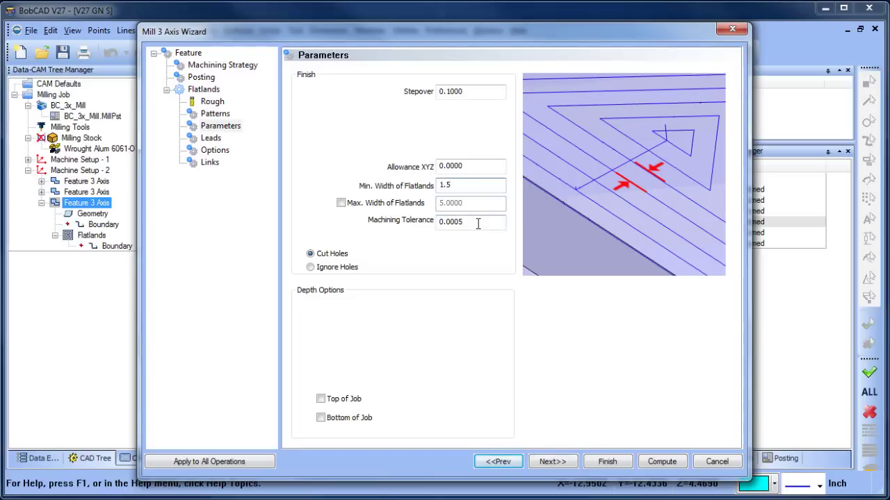
{"action": "left_click", "coordinate": [660, 461]}
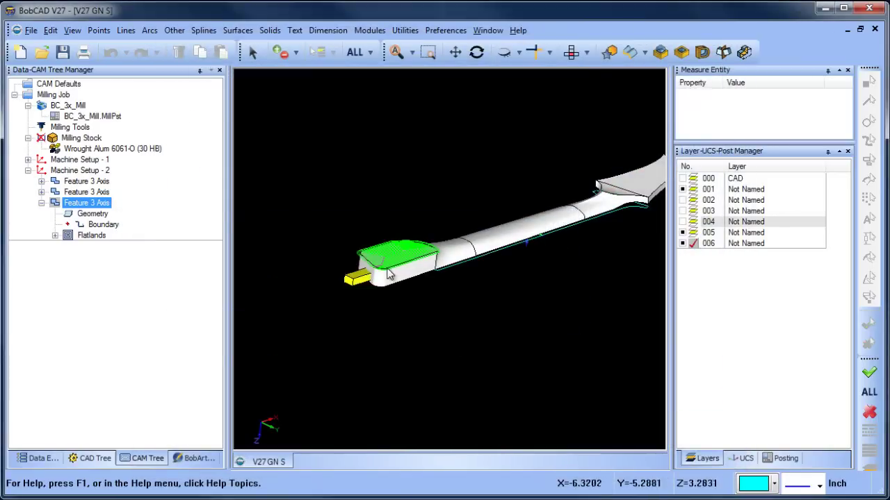
{"action": "mouse_move", "coordinate": [480, 326]}
{"action": "middle_mouse_down"}
{"action": "mouse_move", "coordinate": [503, 328]}
{"action": "mouse_move", "coordinate": [486, 324]}
{"action": "middle_mouse_up"}
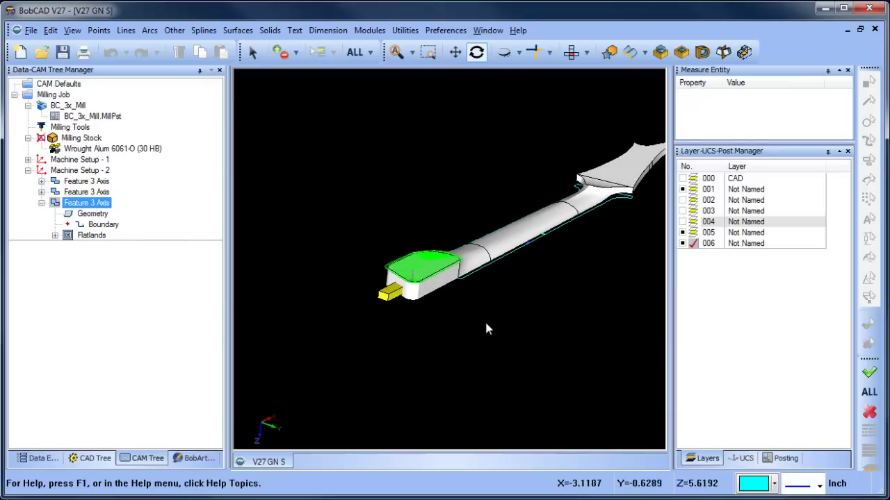
{"action": "scroll", "coordinate": [411, 298], "scroll_direction": "up", "scroll_amount": 3}
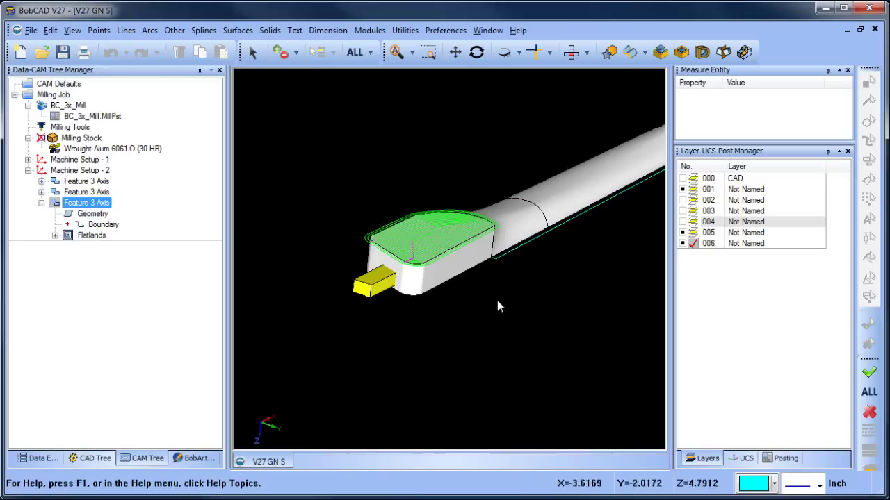
- Insert a new Mill 3 Axis feature in Machine Setup - 2 and select all visible neck geometry for it
{"action": "scroll", "coordinate": [498, 307], "scroll_direction": "down", "scroll_amount": 2}
{"action": "middle_click_drag", "start_coordinate": [588, 289], "coordinate": [436, 298]}
{"action": "middle_click_drag", "start_coordinate": [577, 268], "coordinate": [516, 282]}
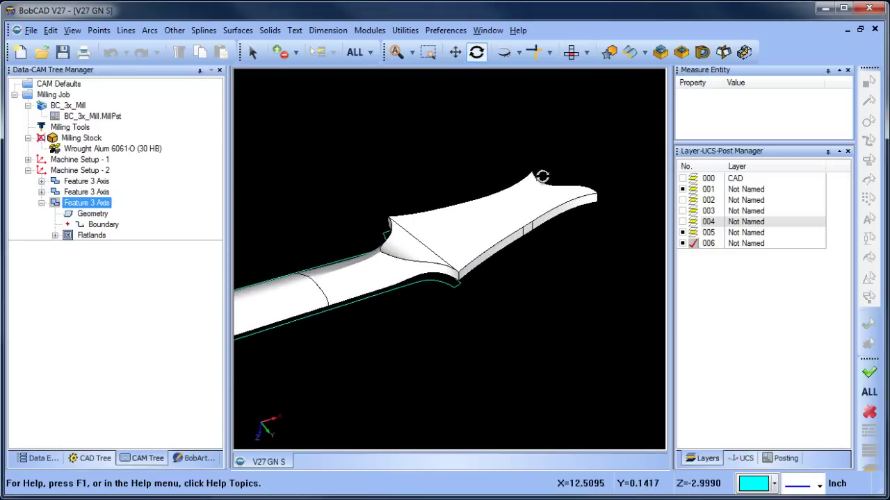
{"action": "left_click", "coordinate": [42, 193]}
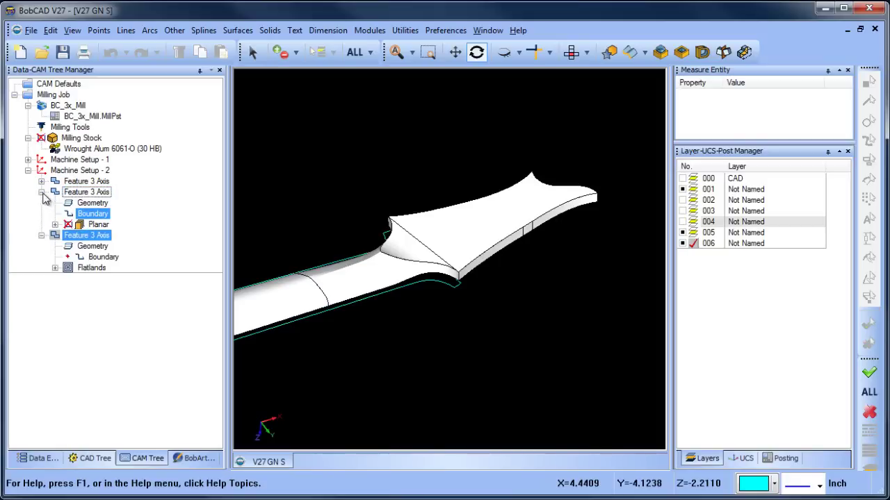
{"action": "left_click", "coordinate": [42, 192]}
{"action": "left_click", "coordinate": [41, 203]}
{"action": "right_click", "coordinate": [89, 203]}
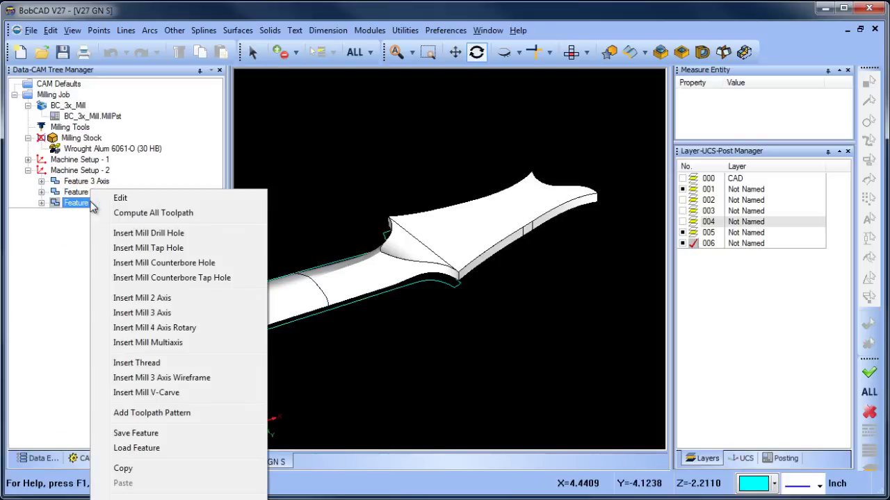
{"action": "left_click", "coordinate": [180, 314]}
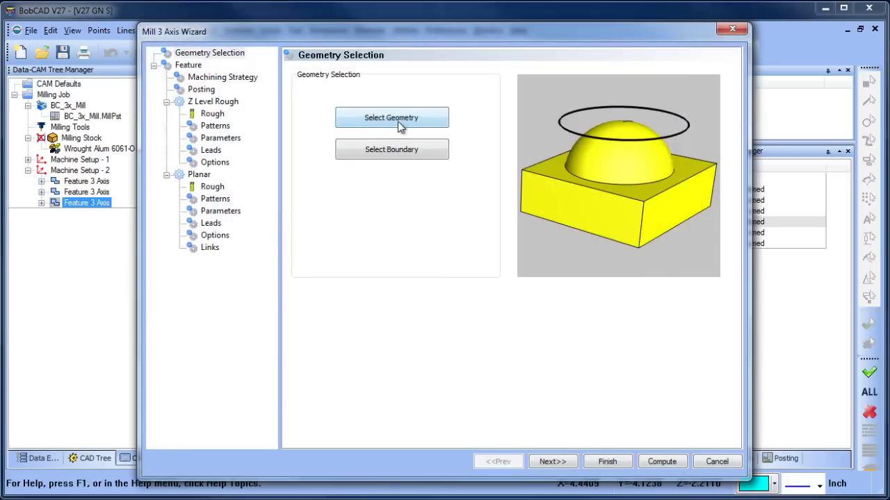
{"action": "left_click", "coordinate": [400, 119]}
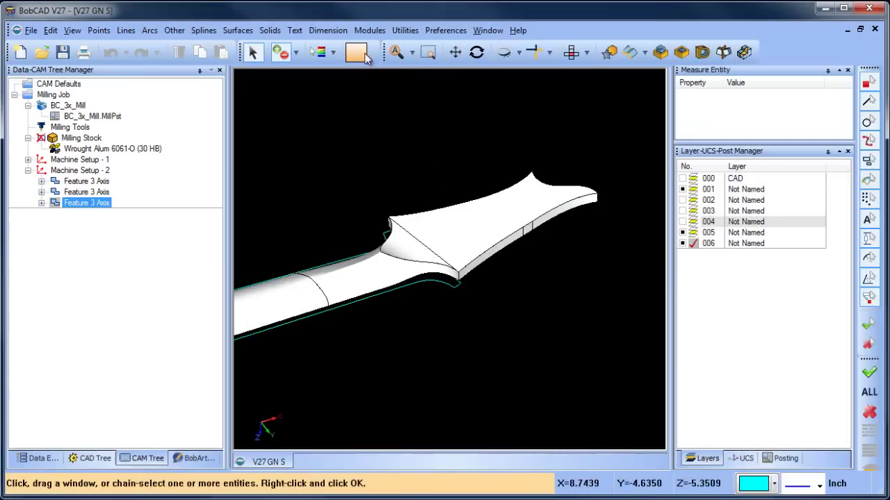
{"action": "left_click", "coordinate": [365, 55]}
{"action": "right_click", "coordinate": [419, 122]}
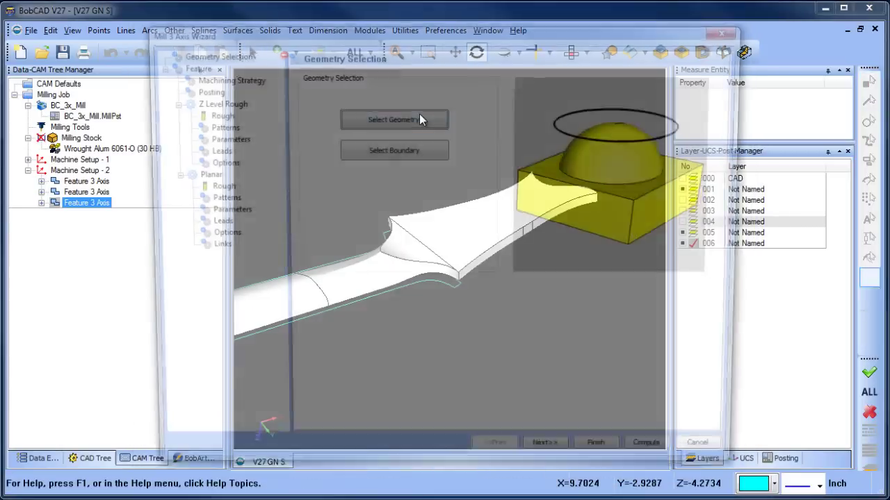
- Set the machining strategy of the new 3-axis feature to Advanced Planar
{"action": "left_click", "coordinate": [560, 461]}
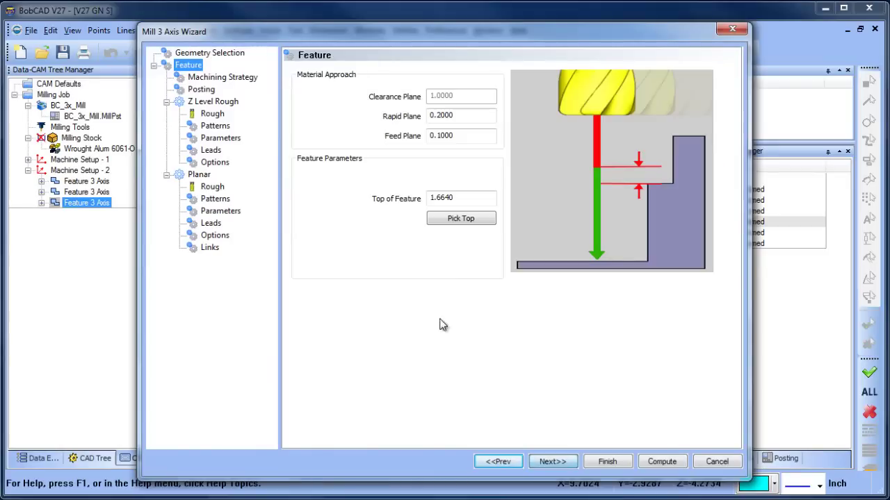
{"action": "left_click", "coordinate": [223, 77]}
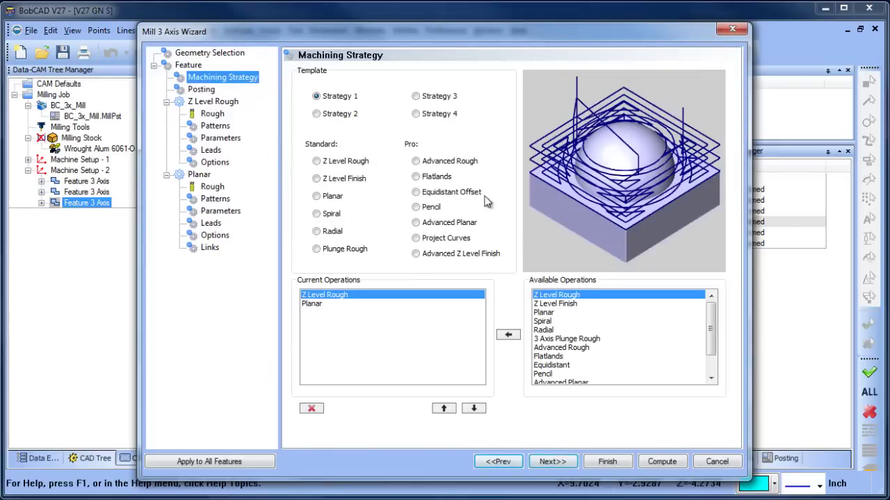
{"action": "left_click", "coordinate": [415, 223]}
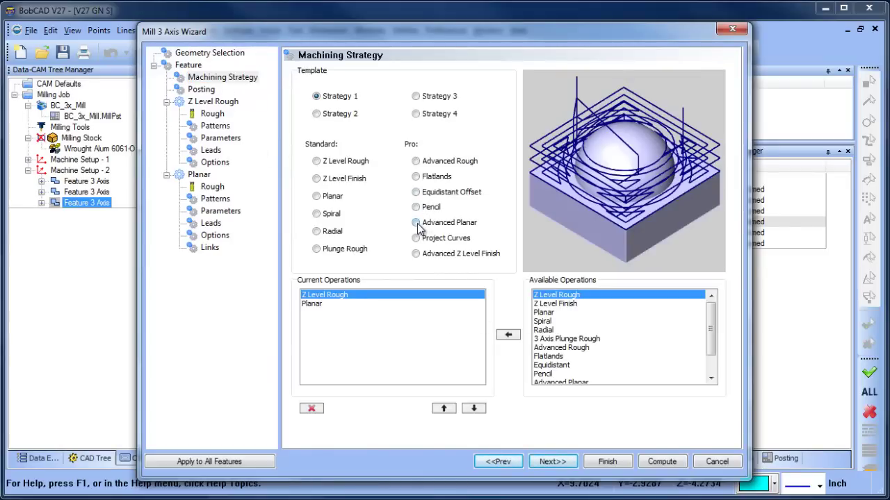
{"action": "left_click", "coordinate": [563, 462]}
- Check the Advanced Planar tool and compare the Zig, Zig Zag, Up and Down cut patterns, leaving Zig Zag selected
{"action": "left_click", "coordinate": [212, 114]}
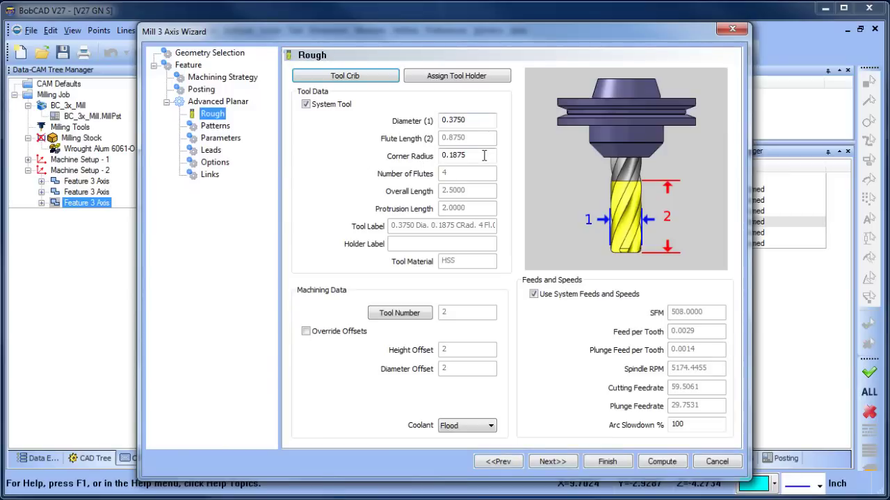
{"action": "left_click", "coordinate": [221, 126]}
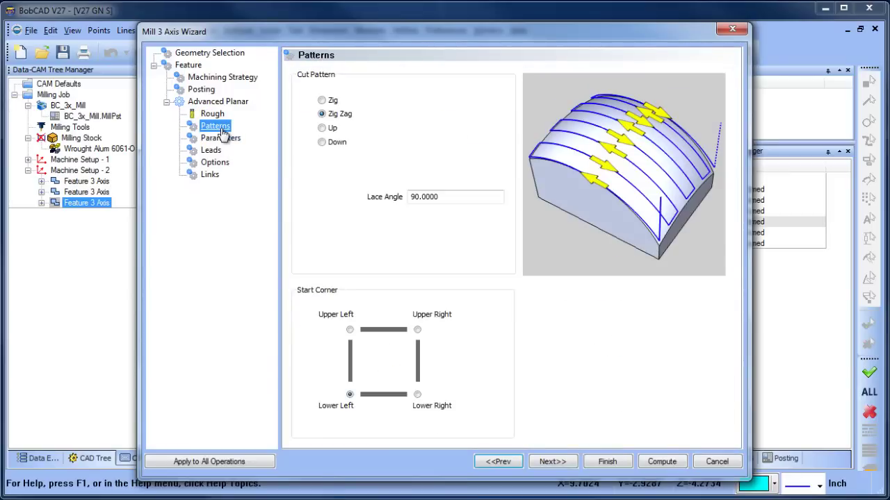
{"action": "left_click", "coordinate": [322, 101]}
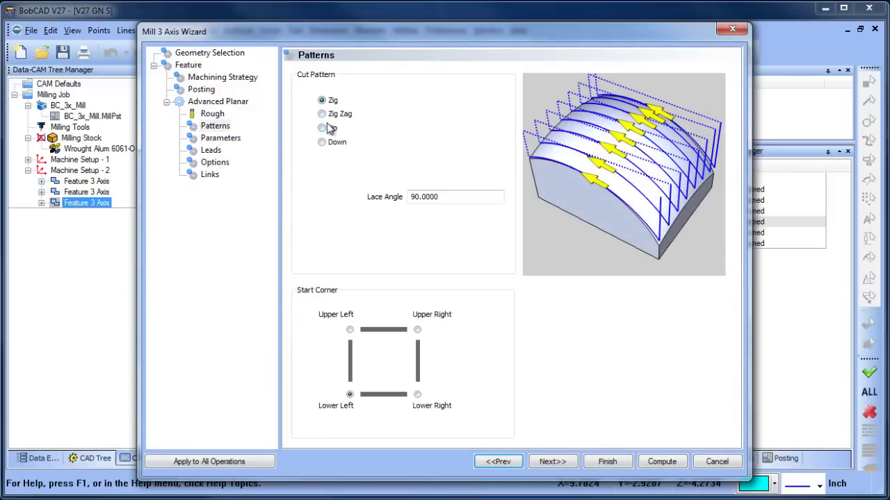
{"action": "left_click", "coordinate": [328, 117]}
{"action": "left_click", "coordinate": [328, 128]}
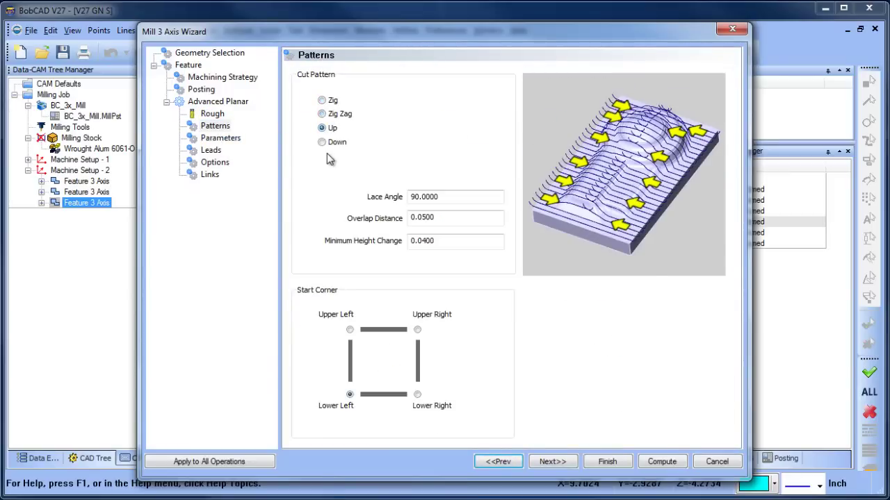
{"action": "left_click", "coordinate": [323, 142]}
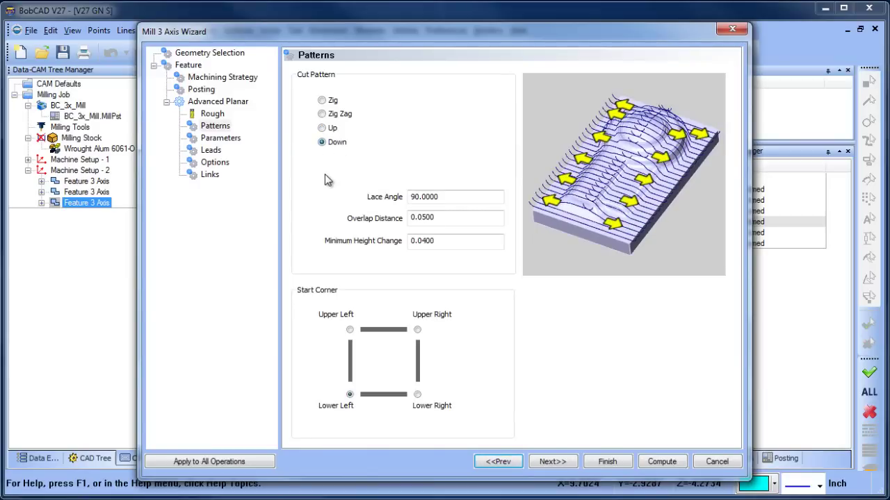
{"action": "left_click", "coordinate": [321, 114]}
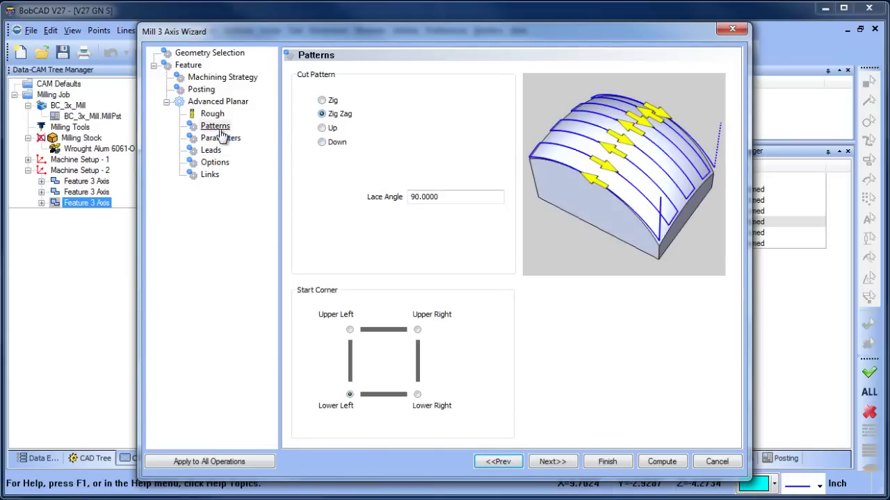
- Set the Advanced Planar stepover to 0.05 and machining tolerance to .001, check the leads and options, and compute the toolpath
{"action": "left_click", "coordinate": [221, 139]}
{"action": "double_click", "coordinate": [475, 111]}
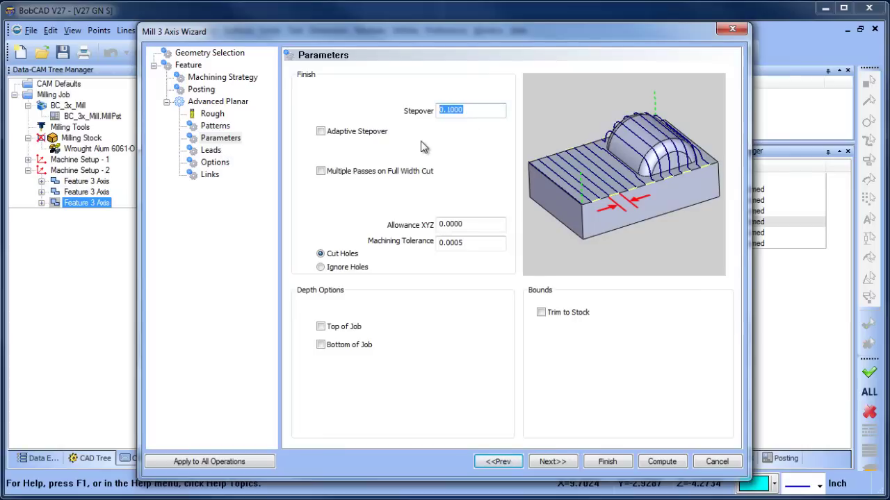
{"action": "double_click", "coordinate": [489, 246]}
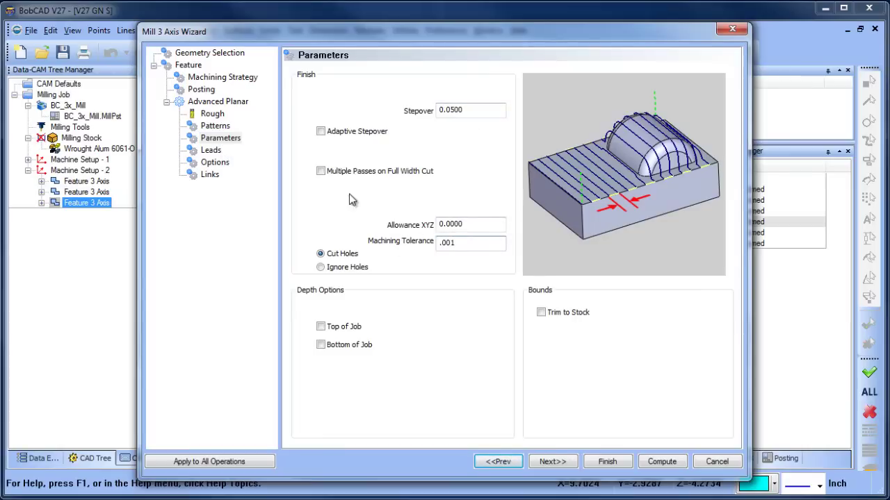
{"action": "left_click", "coordinate": [211, 150]}
{"action": "left_click", "coordinate": [213, 163]}
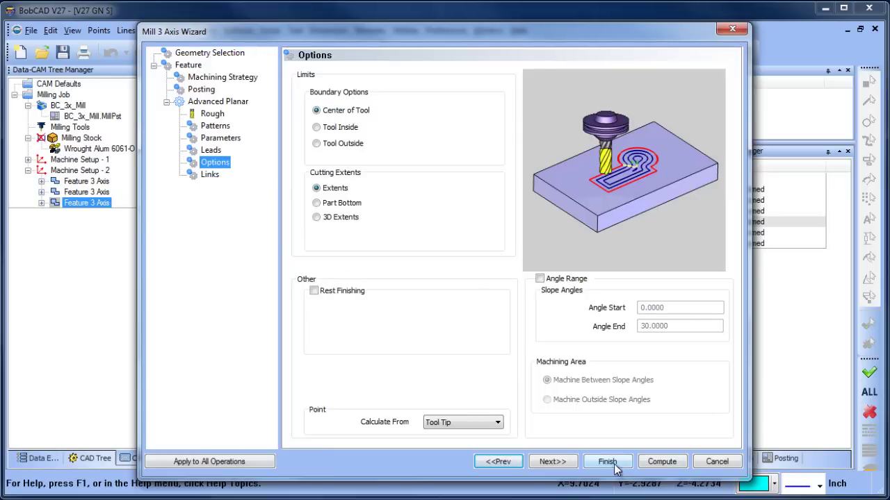
{"action": "left_click", "coordinate": [661, 464]}
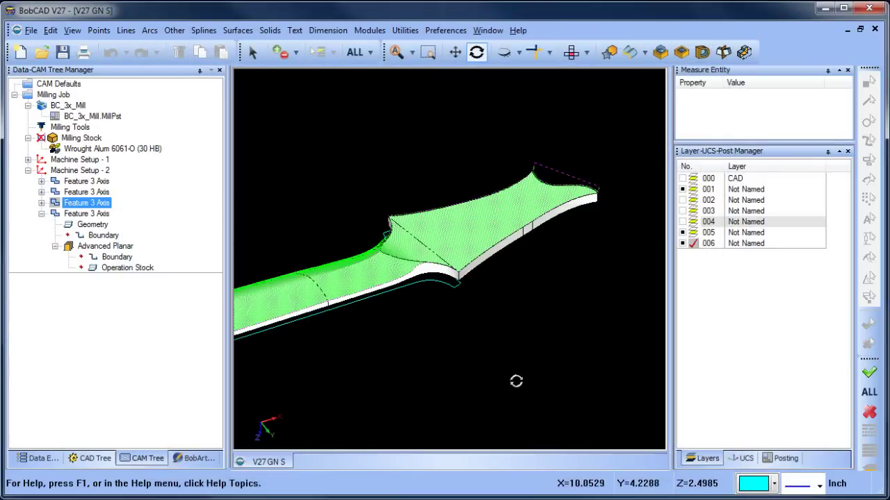
- Examine the Advanced Planar toolpath along the neck and headstock, with and without the solid model on layer 001
{"action": "left_click_drag", "start_coordinate": [457, 367], "coordinate": [485, 244]}
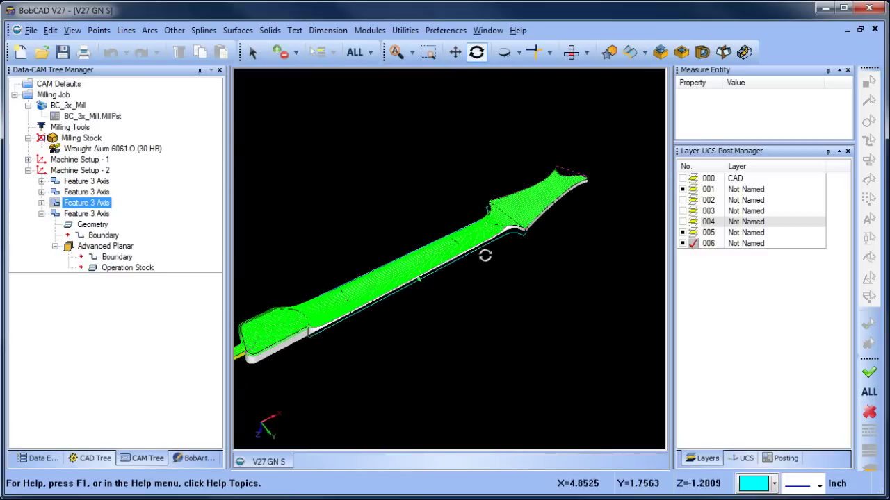
{"action": "scroll", "coordinate": [484, 256], "scroll_direction": "up", "scroll_amount": 10}
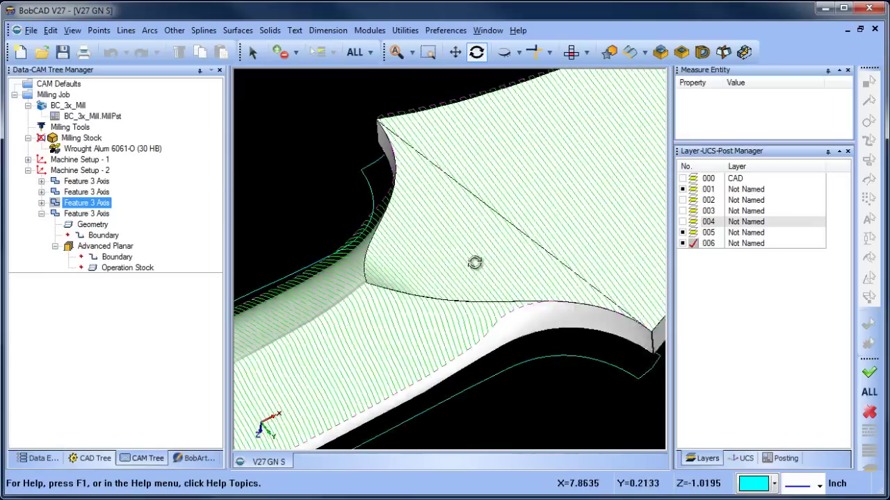
{"action": "left_click_drag", "start_coordinate": [474, 263], "coordinate": [324, 298]}
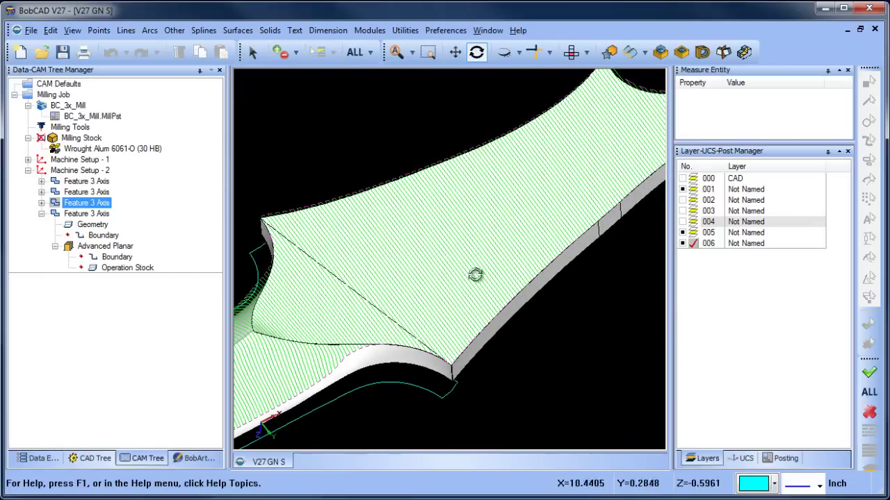
{"action": "scroll", "coordinate": [442, 281], "scroll_direction": "down", "scroll_amount": 3}
{"action": "middle_click_drag", "start_coordinate": [421, 306], "coordinate": [425, 239]}
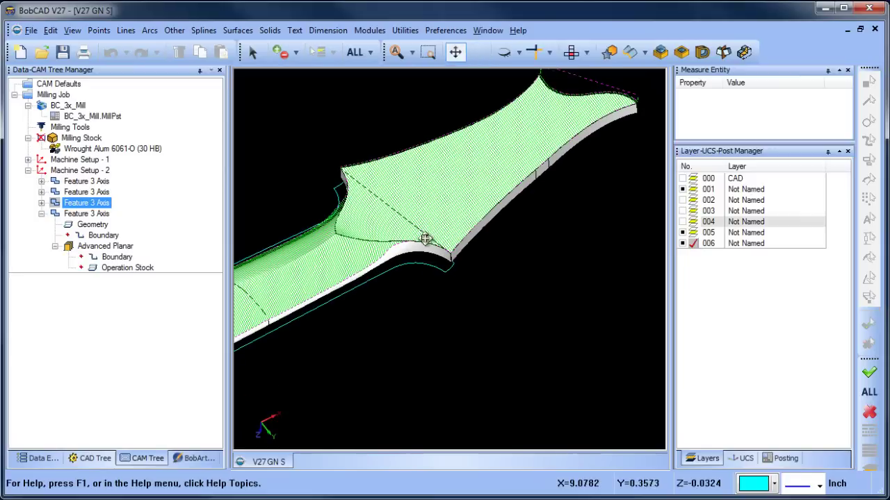
{"action": "left_click_drag", "start_coordinate": [426, 238], "coordinate": [462, 248]}
{"action": "left_click", "coordinate": [682, 190]}
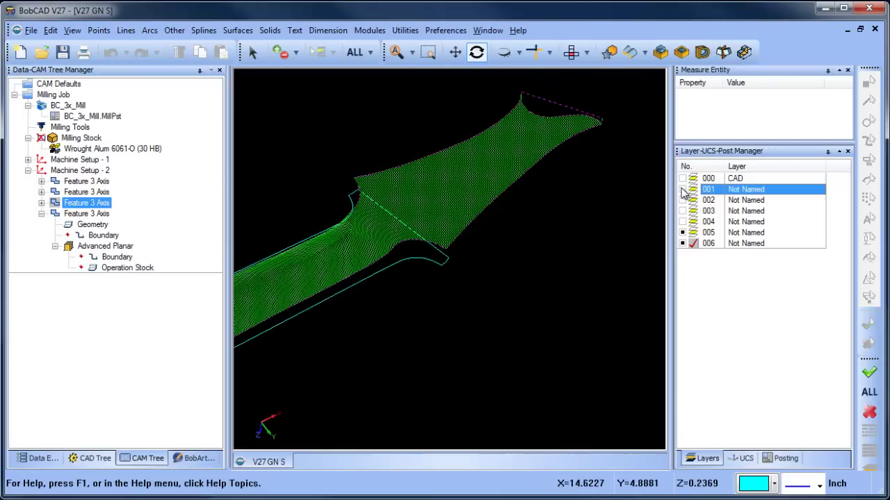
{"action": "left_click", "coordinate": [683, 189]}
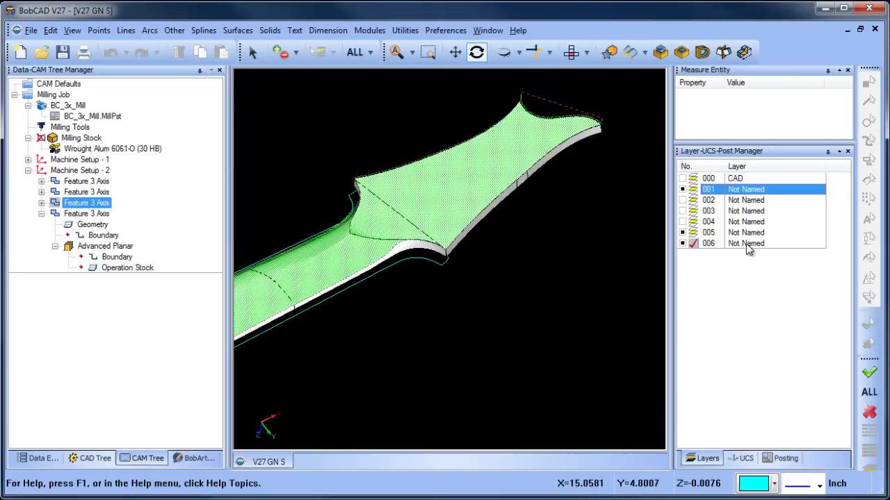
- Hide layers 005 and 006 and add a new active layer
{"action": "left_click", "coordinate": [682, 233]}
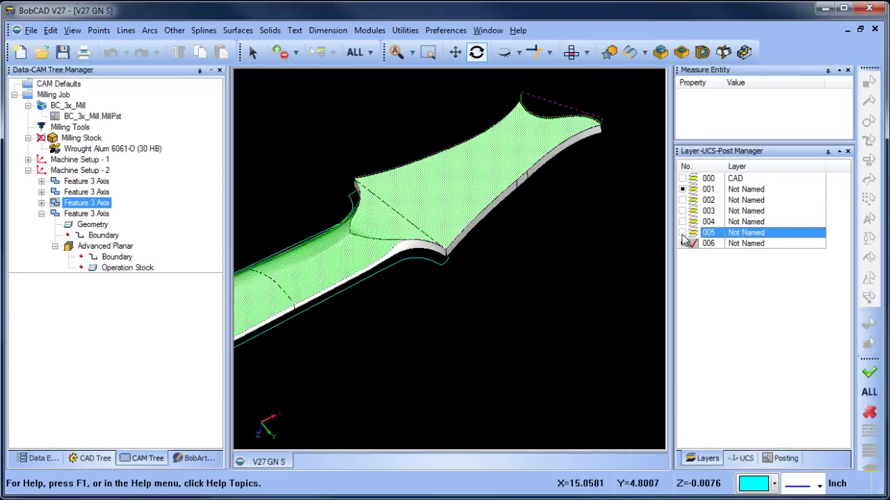
{"action": "right_click", "coordinate": [746, 251]}
{"action": "left_click", "coordinate": [778, 253]}
{"action": "left_click", "coordinate": [683, 244]}
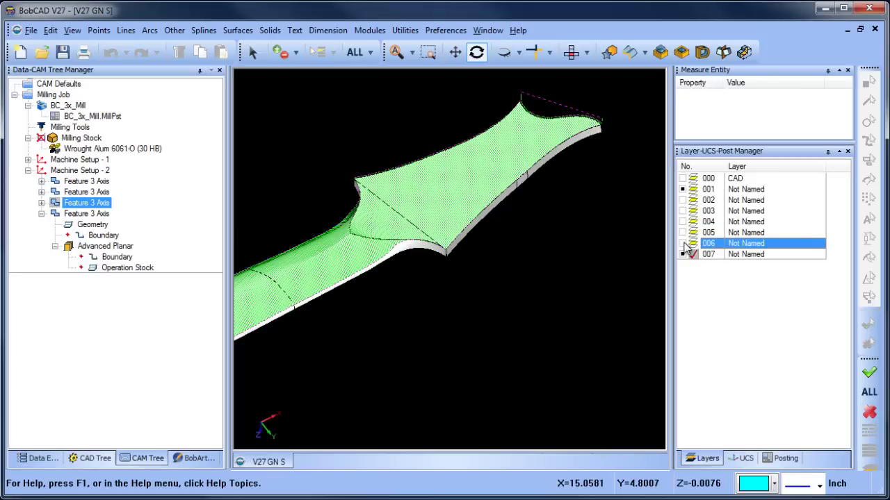
- Extract the edges of the headstock's back face and the adjoining transition face, projected to the Z plane at 0.0000
{"action": "mouse_move", "coordinate": [405, 271]}
{"action": "left_mouse_down"}
{"action": "mouse_move", "coordinate": [422, 256]}
{"action": "mouse_move", "coordinate": [417, 283]}
{"action": "left_mouse_up"}
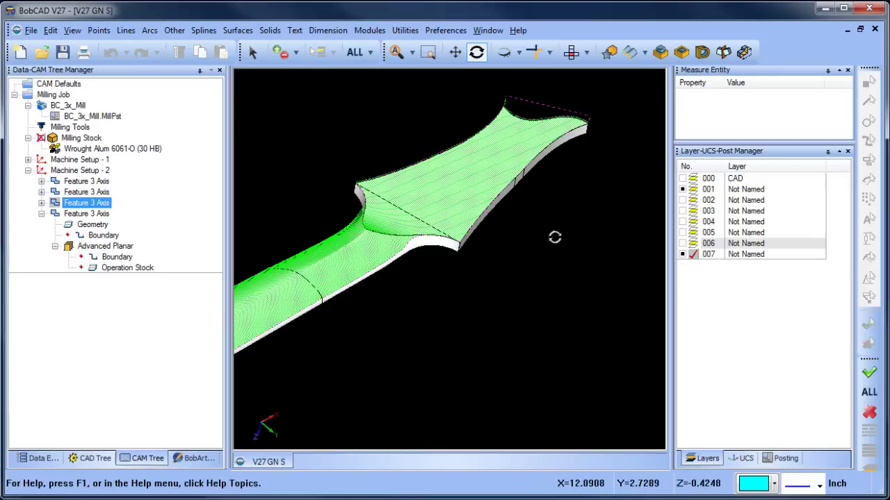
{"action": "scroll", "coordinate": [505, 249], "scroll_direction": "down", "scroll_amount": 1}
{"action": "middle_click_drag", "start_coordinate": [504, 248], "coordinate": [533, 283]}
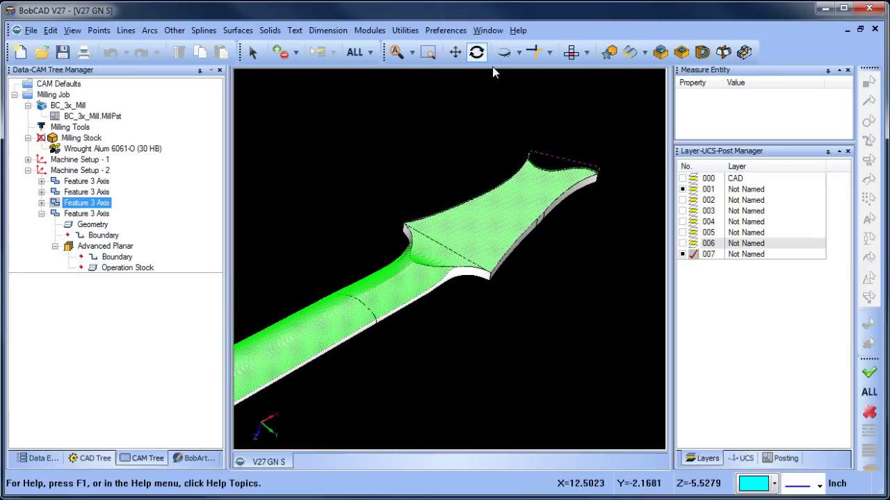
{"action": "left_click", "coordinate": [405, 30]}
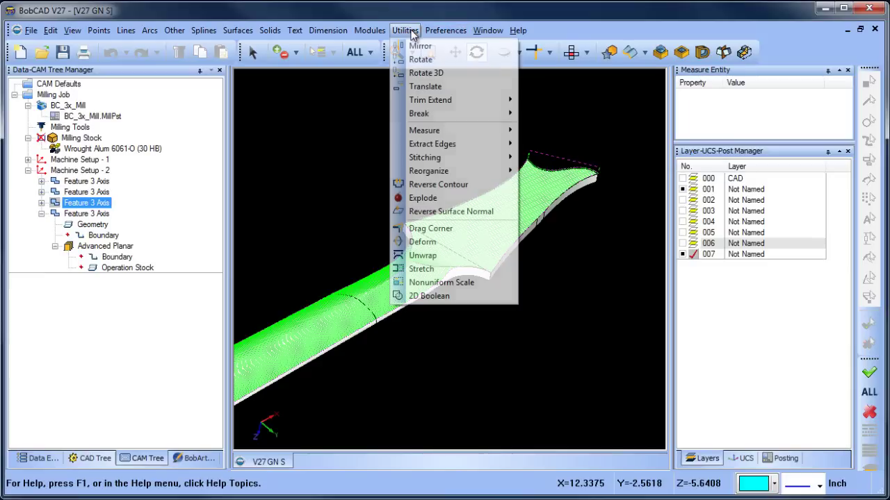
{"action": "mouse_move", "coordinate": [469, 146]}
{"action": "left_click", "coordinate": [556, 146]}
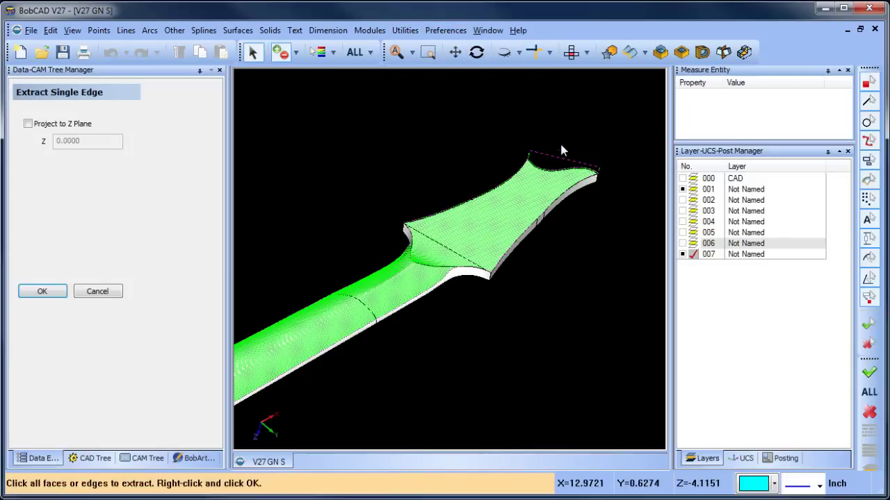
{"action": "left_click", "coordinate": [28, 124]}
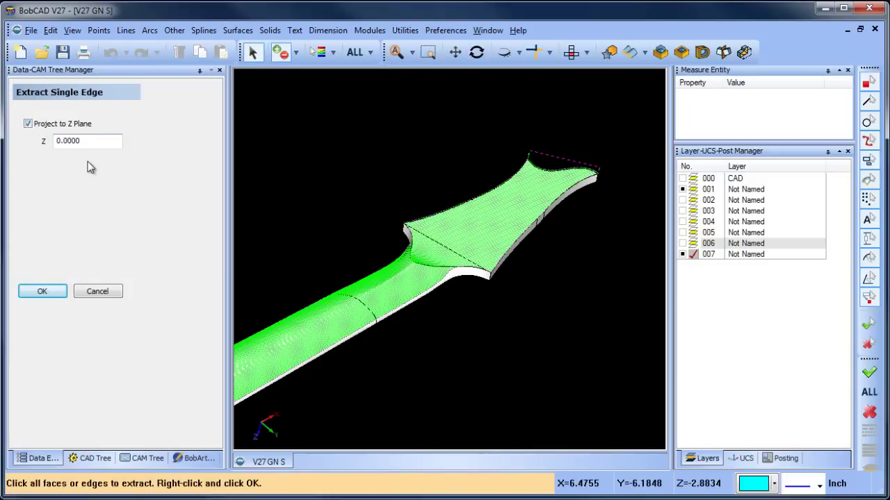
{"action": "left_click", "coordinate": [505, 218]}
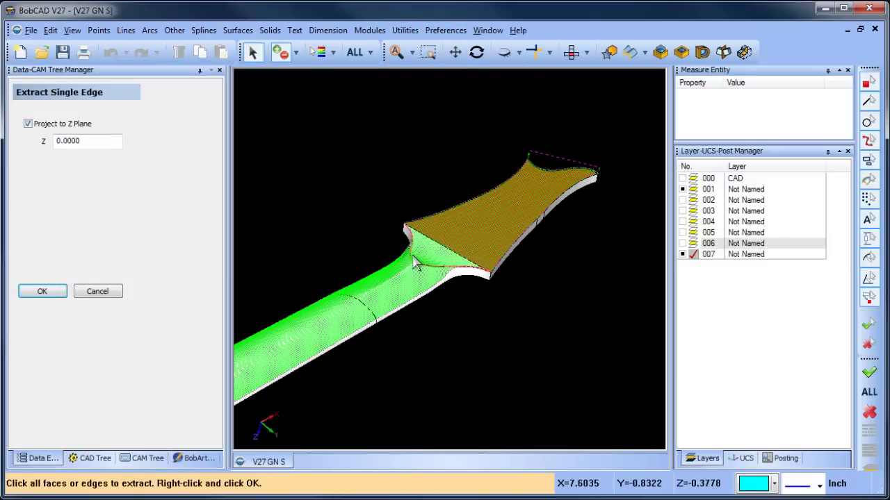
{"action": "right_click", "coordinate": [431, 148]}
{"action": "left_click", "coordinate": [448, 147]}
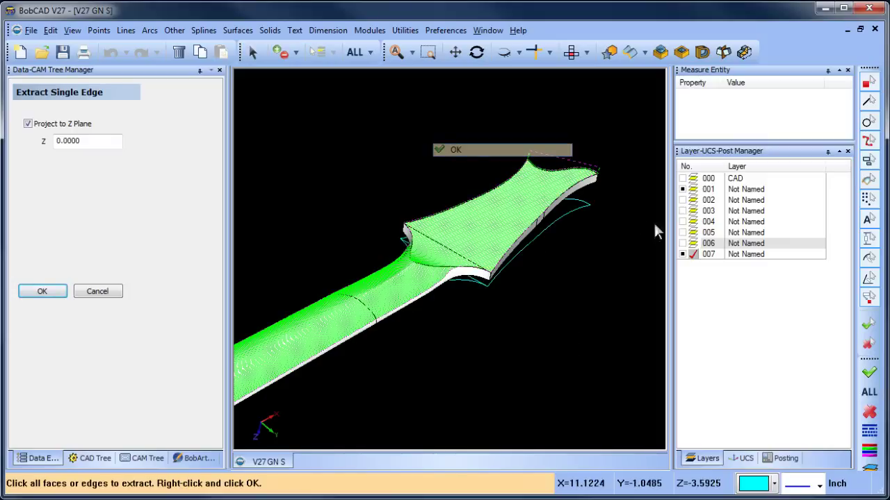
- Hide the solid model on layer 001, end the edge extraction and return to the milling job
{"action": "left_click", "coordinate": [684, 193]}
{"action": "right_click", "coordinate": [376, 161]}
{"action": "left_click", "coordinate": [413, 185]}
{"action": "left_click", "coordinate": [144, 459]}
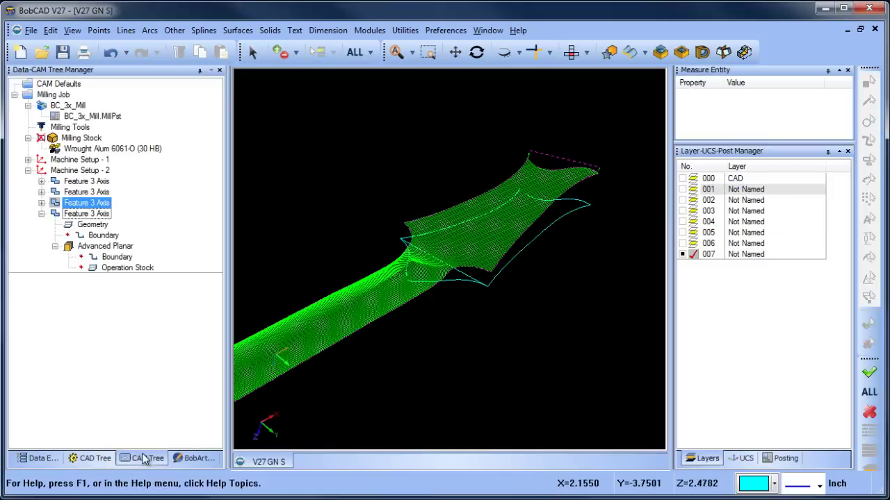
- Blank the Advanced Planar toolpath and delete the straight line dividing the headstock outline from the transition outline
{"action": "right_click", "coordinate": [104, 247]}
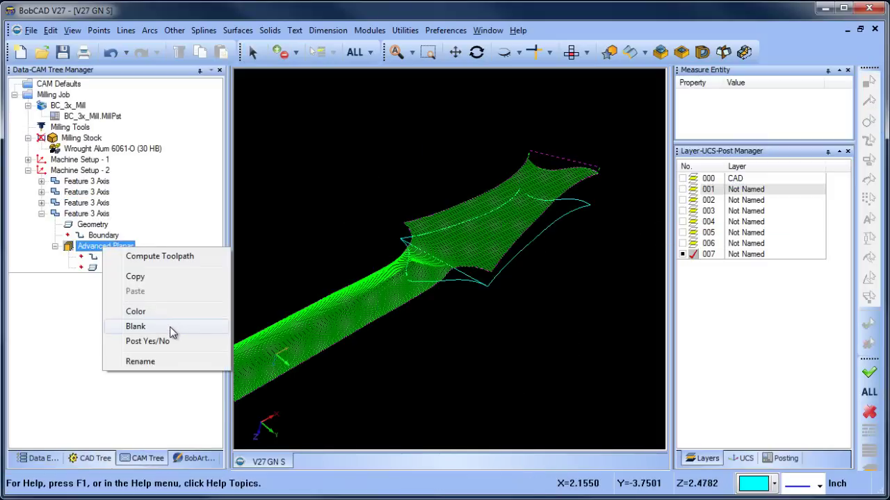
{"action": "left_click", "coordinate": [170, 327]}
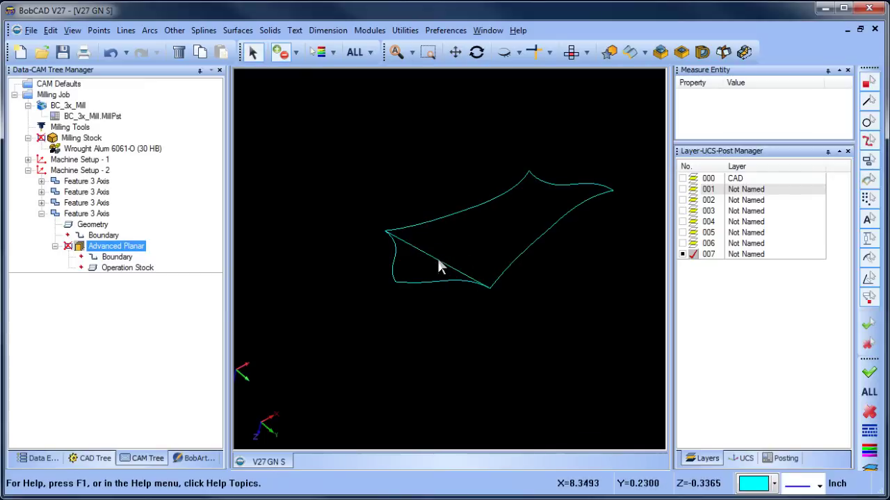
{"action": "key", "text": "Delete"}
- Chain-select the headstock and transition outline to check how its curves connect at the corners, and clear the selection
{"action": "left_click", "coordinate": [391, 239]}
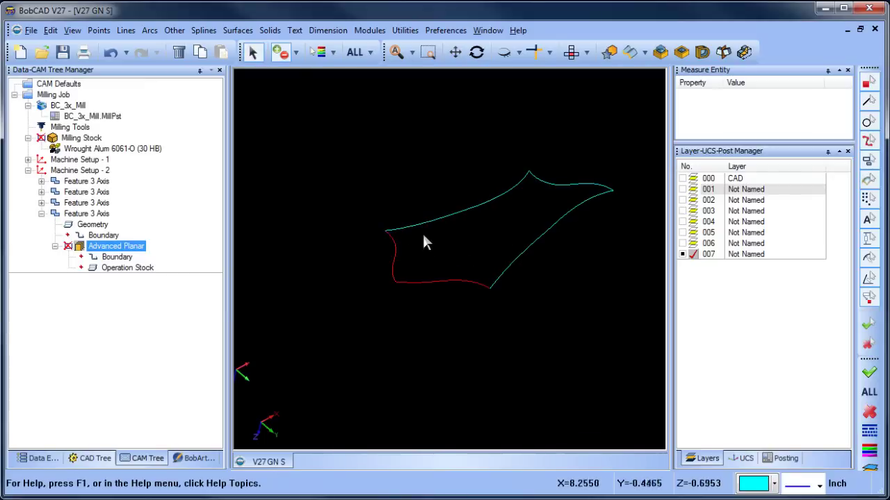
{"action": "left_click", "coordinate": [422, 227]}
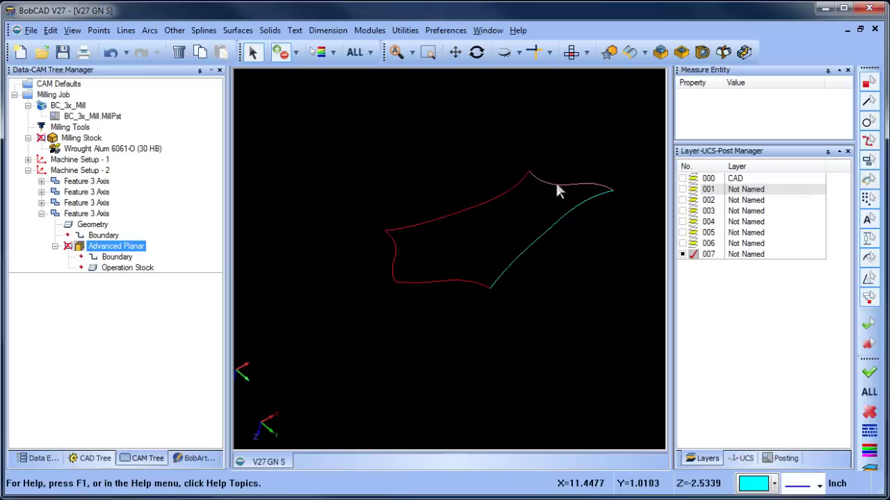
{"action": "left_click", "coordinate": [556, 182]}
{"action": "left_click", "coordinate": [575, 219]}
{"action": "scroll", "coordinate": [482, 284], "scroll_direction": "up", "scroll_amount": 4}
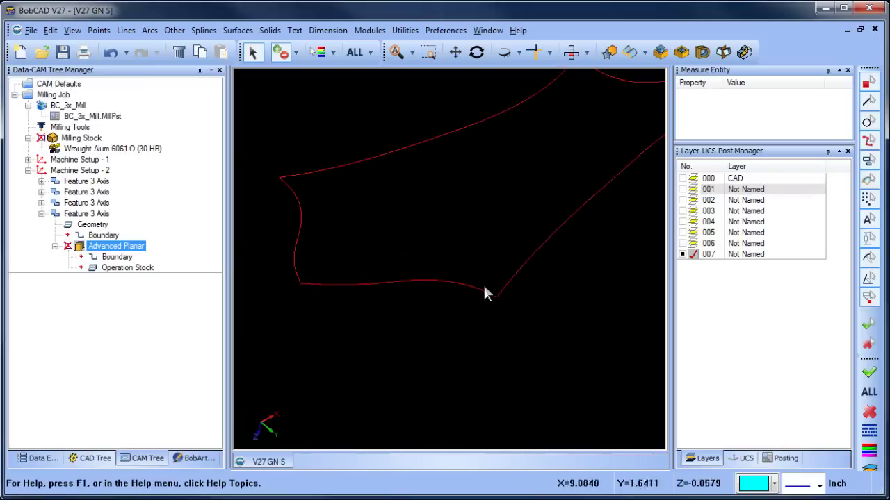
{"action": "scroll", "coordinate": [472, 280], "scroll_direction": "down", "scroll_amount": 3}
{"action": "right_click", "coordinate": [536, 306]}
{"action": "left_click", "coordinate": [560, 318]}
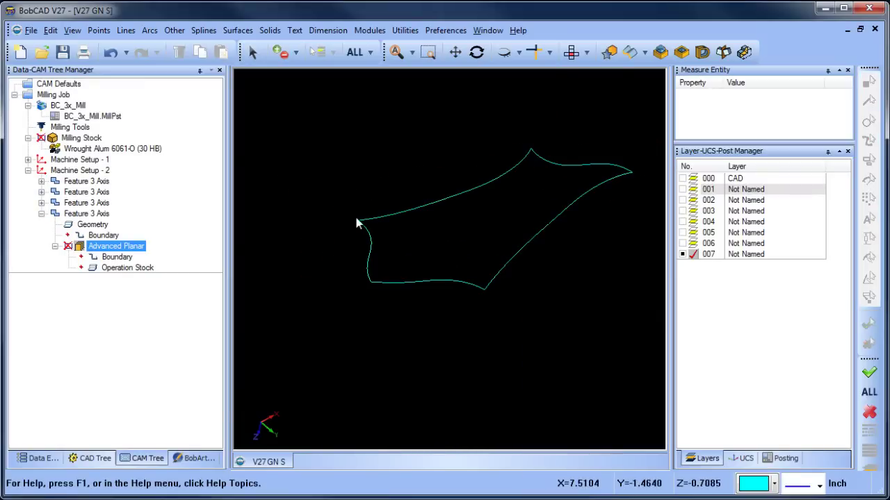
- Draw a Line Join across the corner gap between the headstock's far long edge and the transition curve
{"action": "scroll", "coordinate": [357, 222], "scroll_direction": "up", "scroll_amount": 5}
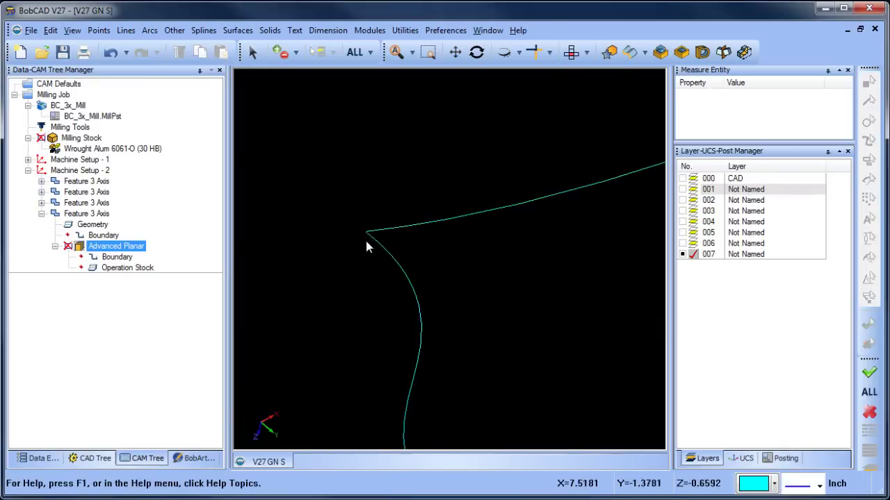
{"action": "left_click", "coordinate": [125, 30]}
{"action": "left_click", "coordinate": [139, 73]}
{"action": "left_click", "coordinate": [392, 157]}
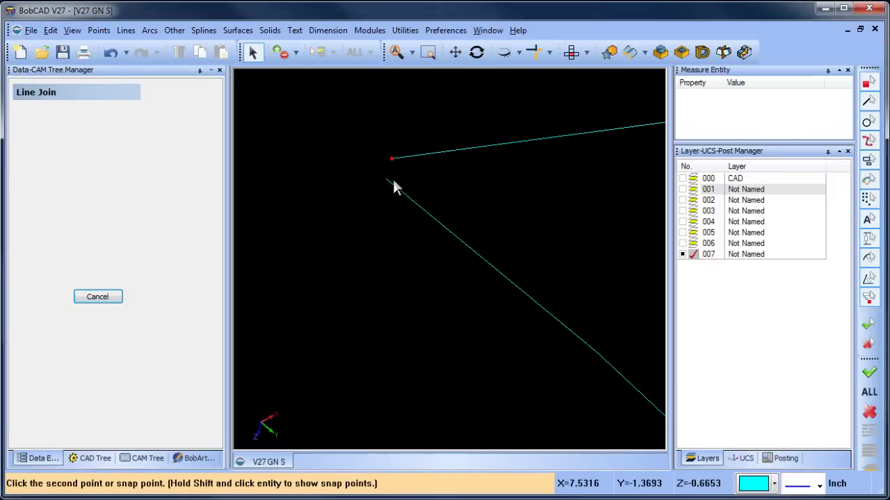
{"action": "left_click", "coordinate": [392, 182]}
{"action": "scroll", "coordinate": [502, 222], "scroll_direction": "down", "scroll_amount": 9}
{"action": "middle_click_drag", "start_coordinate": [491, 265], "coordinate": [230, 326]}
{"action": "scroll", "coordinate": [583, 215], "scroll_direction": "down", "scroll_amount": 1}
{"action": "scroll", "coordinate": [583, 215], "scroll_direction": "down", "scroll_amount": 2}
{"action": "middle_click_drag", "start_coordinate": [481, 284], "coordinate": [200, 388]}
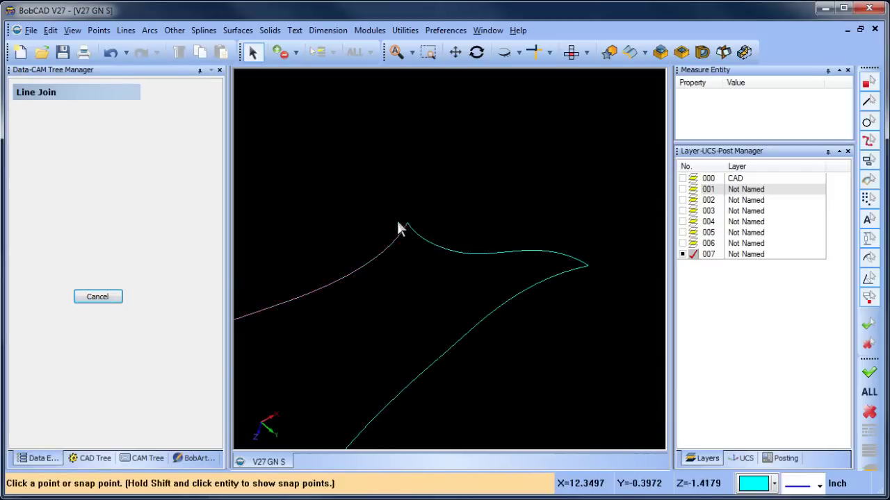
{"action": "scroll", "coordinate": [396, 223], "scroll_direction": "up", "scroll_amount": 12}
{"action": "left_click", "coordinate": [485, 243]}
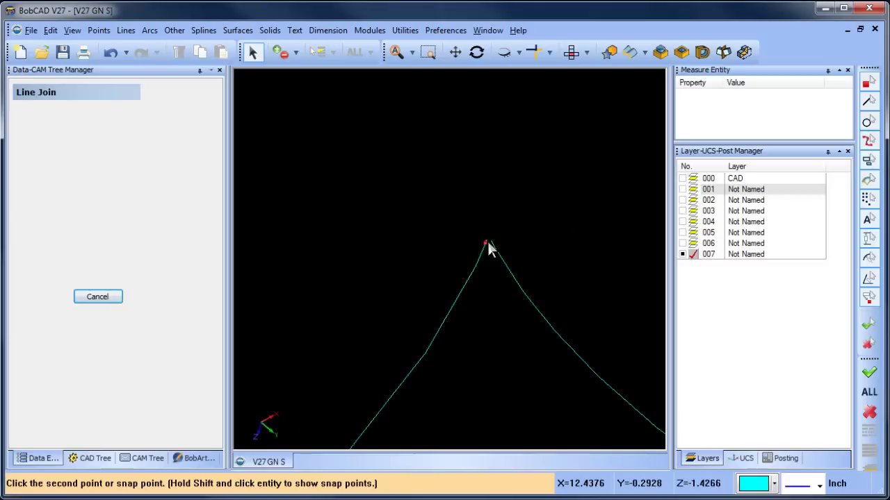
{"action": "right_click", "coordinate": [488, 226]}
{"action": "left_click", "coordinate": [520, 242]}
- Draw a Line Join across the tip gap between the headstock's far long edge and its end curve
{"action": "middle_click_drag", "start_coordinate": [519, 238], "coordinate": [386, 188]}
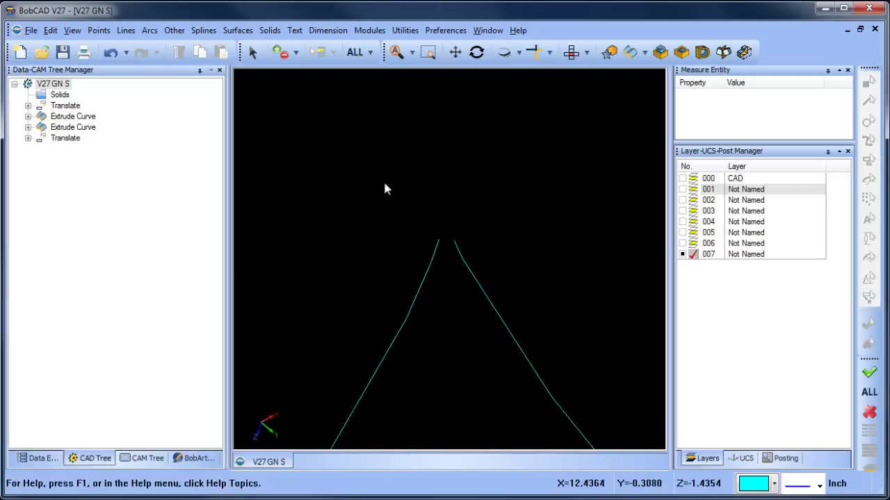
{"action": "left_click", "coordinate": [126, 30]}
{"action": "left_click", "coordinate": [163, 73]}
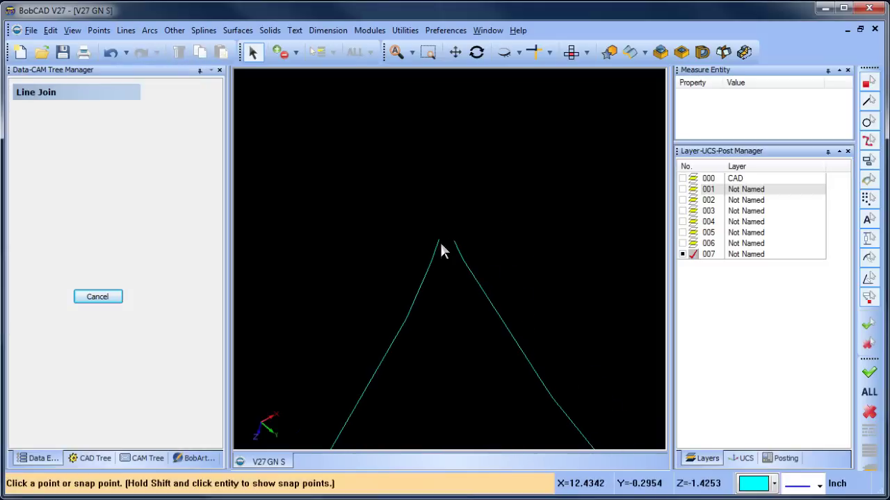
{"action": "left_click", "coordinate": [440, 243]}
{"action": "left_click", "coordinate": [454, 242]}
- Draw a Line Join across the tip gap between the headstock's end curve and near long edge, and end the command
{"action": "middle_click_drag", "start_coordinate": [488, 244], "coordinate": [389, 276]}
{"action": "scroll", "coordinate": [472, 274], "scroll_direction": "up", "scroll_amount": 5}
{"action": "middle_click_drag", "start_coordinate": [320, 275], "coordinate": [529, 275]}
{"action": "scroll", "coordinate": [526, 281], "scroll_direction": "up", "scroll_amount": 4}
{"action": "middle_click_drag", "start_coordinate": [417, 268], "coordinate": [540, 332]}
{"action": "scroll", "coordinate": [482, 277], "scroll_direction": "up", "scroll_amount": 2}
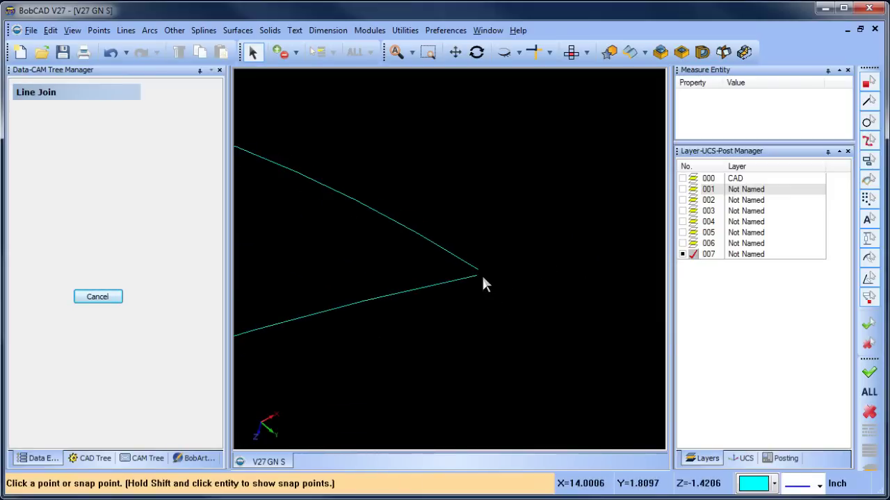
{"action": "left_click", "coordinate": [478, 271]}
{"action": "left_click", "coordinate": [477, 279]}
{"action": "scroll", "coordinate": [479, 292], "scroll_direction": "down", "scroll_amount": 4}
{"action": "right_click", "coordinate": [420, 205]}
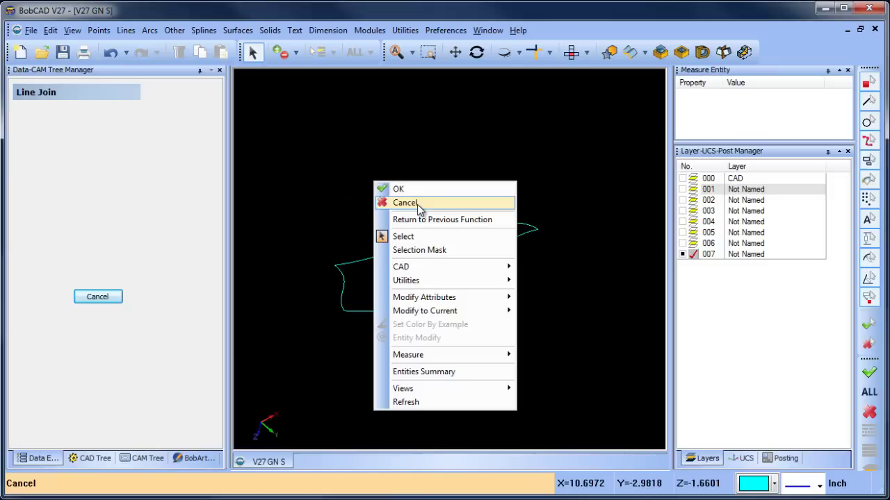
{"action": "left_click", "coordinate": [419, 201]}
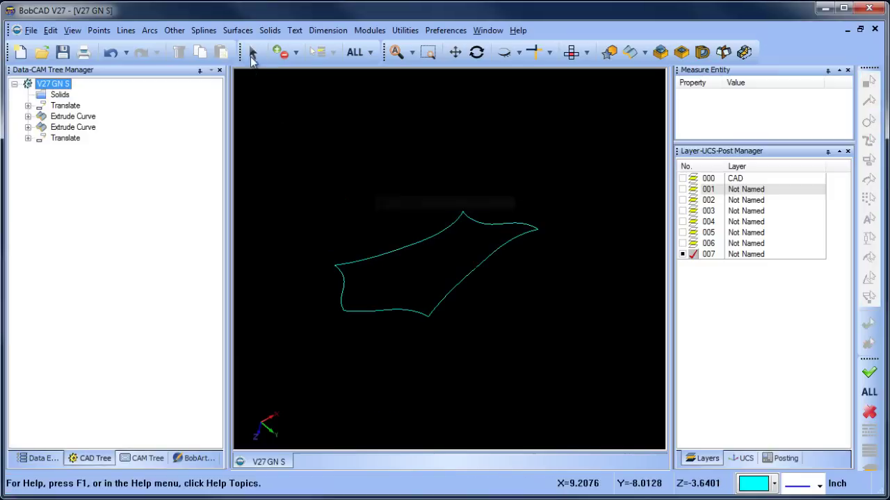
- Chain-select the outline to look for a remaining gap at the near transition corner, and clear the selection
{"action": "left_click", "coordinate": [376, 254], "text": "shift"}
{"action": "scroll", "coordinate": [417, 317], "scroll_direction": "up", "scroll_amount": 7}
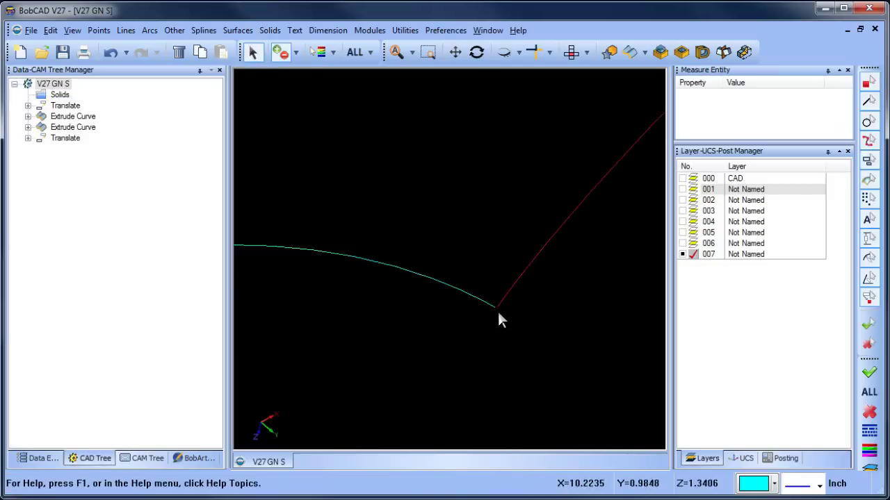
{"action": "scroll", "coordinate": [499, 317], "scroll_direction": "down", "scroll_amount": 1}
{"action": "right_click", "coordinate": [448, 209]}
{"action": "left_click", "coordinate": [455, 230]}
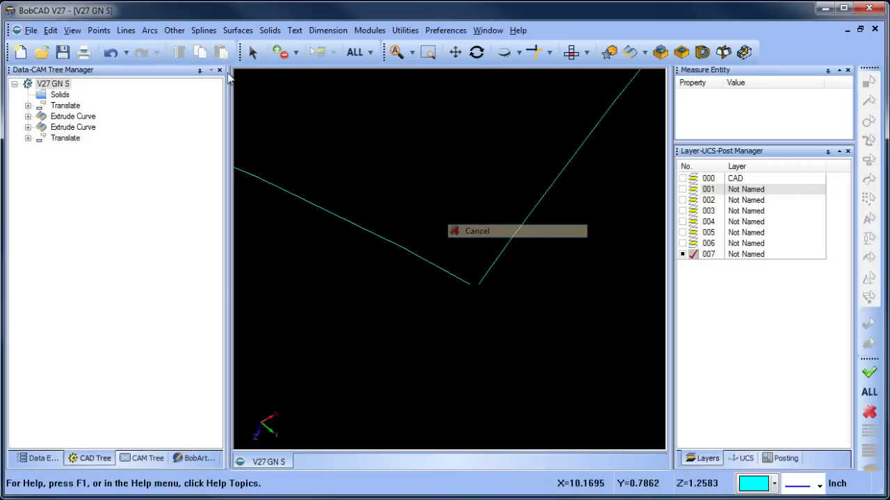
- Draw a Line Join across the corner gap between the headstock's near long edge and the transition curve
{"action": "left_click", "coordinate": [126, 30]}
{"action": "left_click", "coordinate": [154, 73]}
{"action": "left_click", "coordinate": [466, 283]}
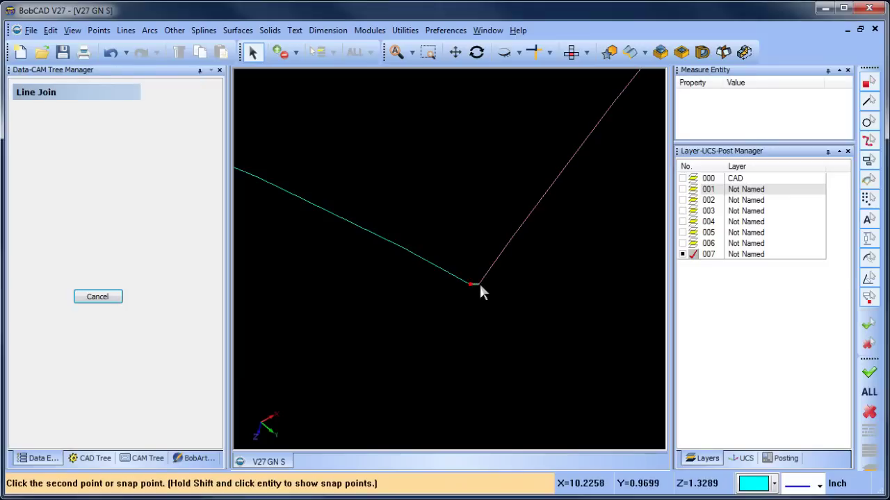
{"action": "left_click", "coordinate": [479, 283]}
{"action": "right_click", "coordinate": [525, 277]}
{"action": "left_click", "coordinate": [547, 300]}
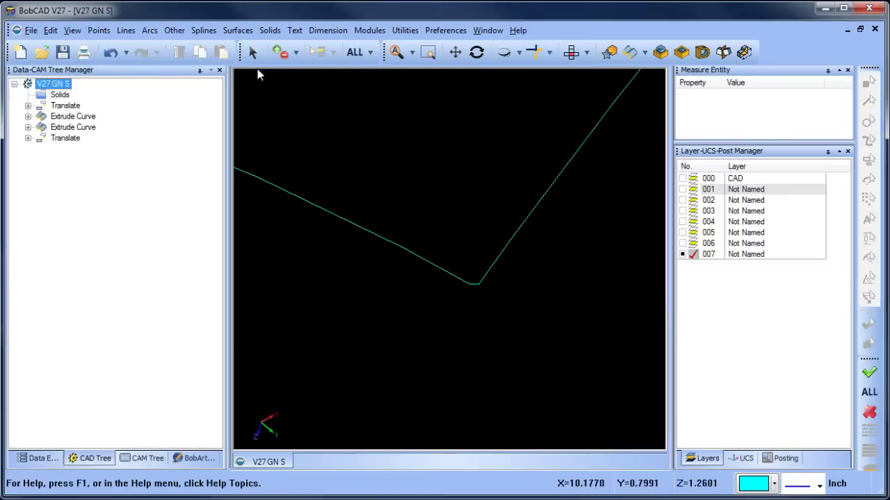
- Chain-select the joined outline to check that it is one closed contour, and clear the selection
{"action": "left_click", "coordinate": [371, 230]}
{"action": "scroll", "coordinate": [412, 252], "scroll_direction": "down", "scroll_amount": 5}
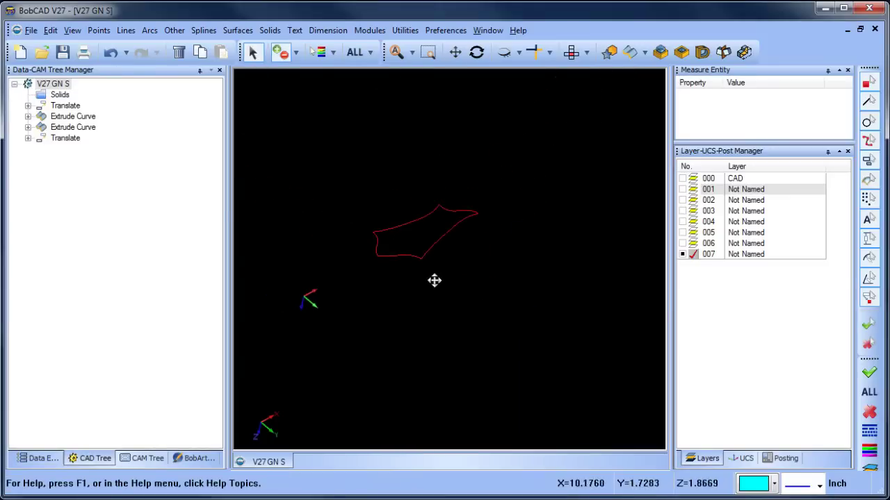
{"action": "right_click", "coordinate": [359, 160]}
{"action": "left_click", "coordinate": [389, 175]}
- Assign the closed headstock outline as the boundary of the Advanced Planar operation
{"action": "left_click", "coordinate": [143, 458]}
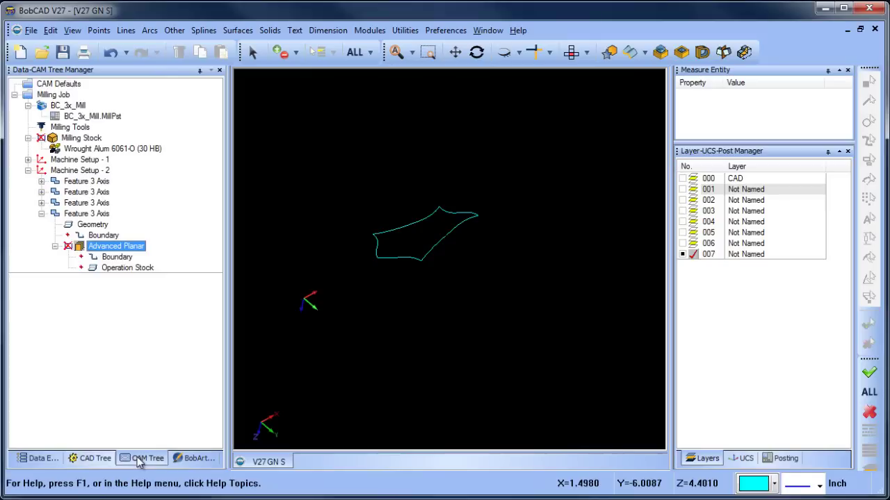
{"action": "right_click", "coordinate": [120, 261]}
{"action": "left_click", "coordinate": [171, 264]}
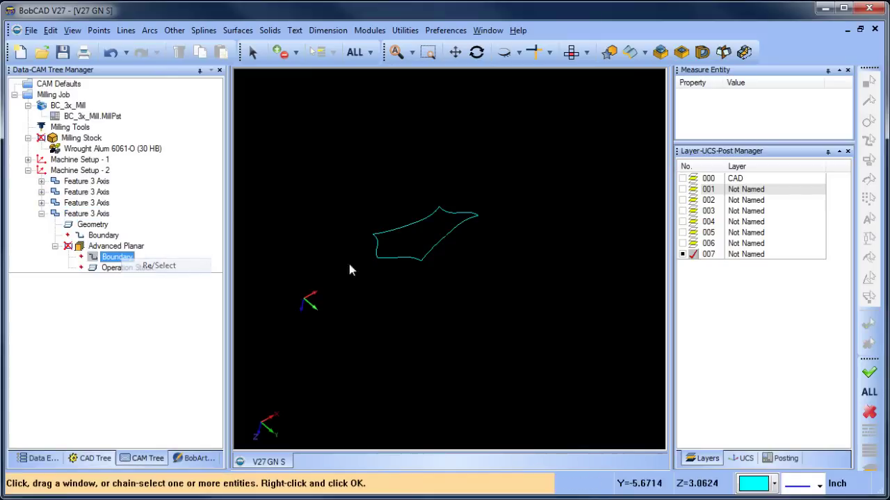
{"action": "left_click", "coordinate": [408, 260]}
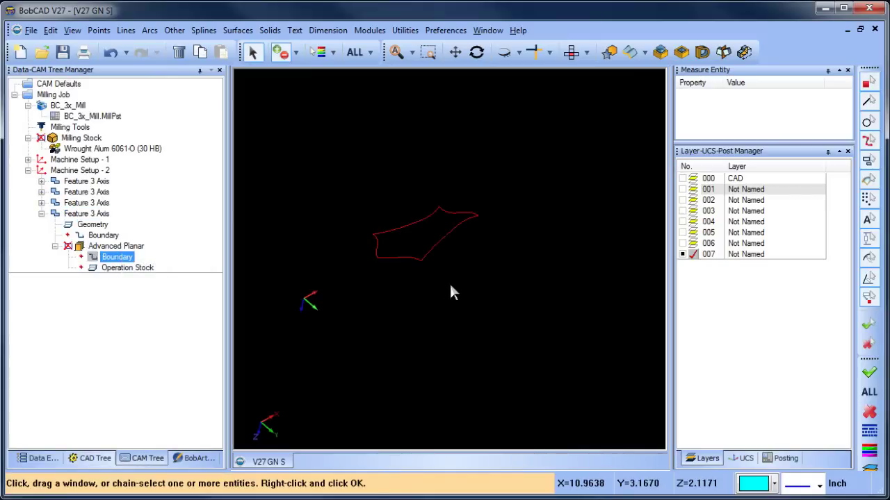
{"action": "key", "text": "space"}
- Compute the Advanced Planar toolpath with the headstock boundary and display it
{"action": "left_click", "coordinate": [111, 246]}
{"action": "right_click", "coordinate": [111, 246]}
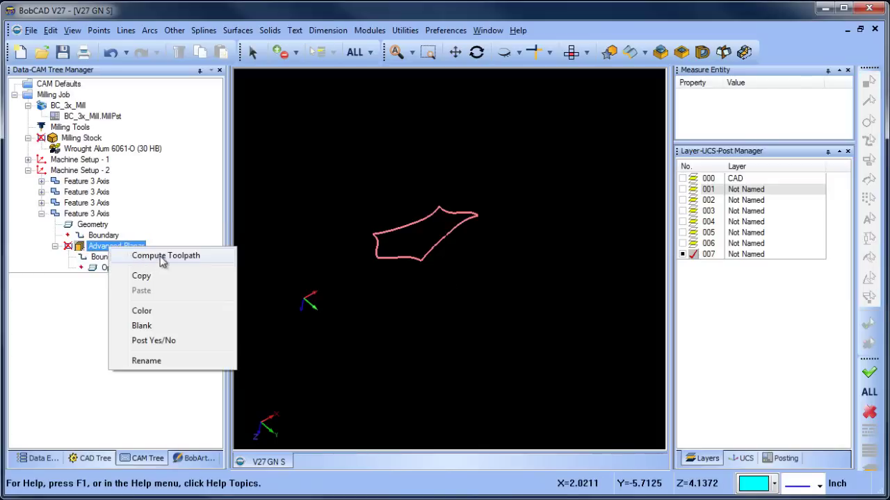
{"action": "left_click", "coordinate": [161, 255]}
{"action": "left_click", "coordinate": [143, 268]}
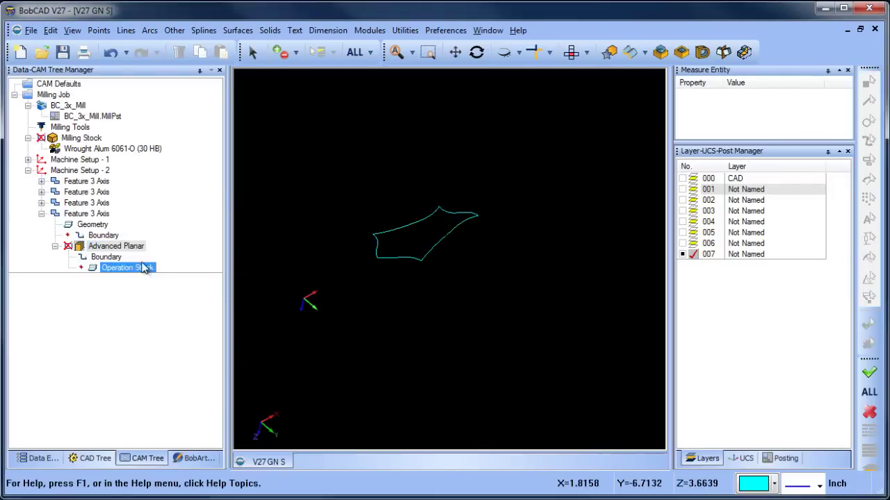
{"action": "left_click", "coordinate": [109, 246]}
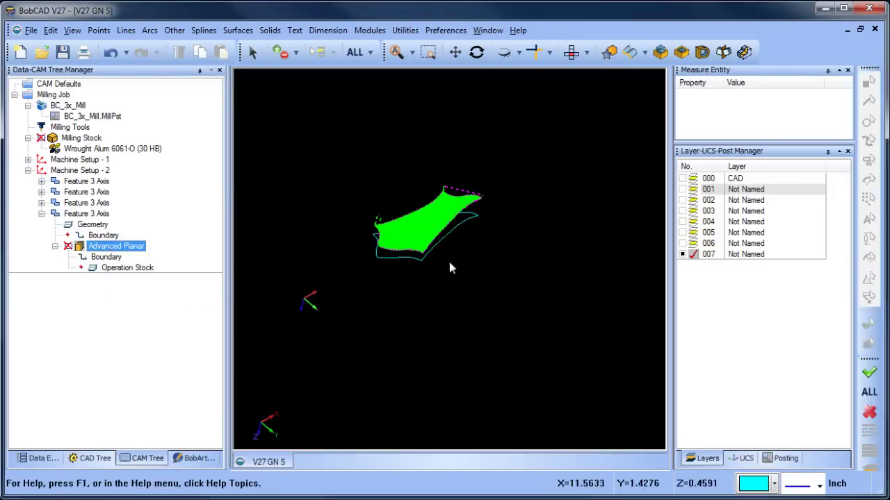
- Examine the link moves between passes along the headstock toolpath's edges and near transition corner
{"action": "scroll", "coordinate": [449, 267], "scroll_direction": "up", "scroll_amount": 5}
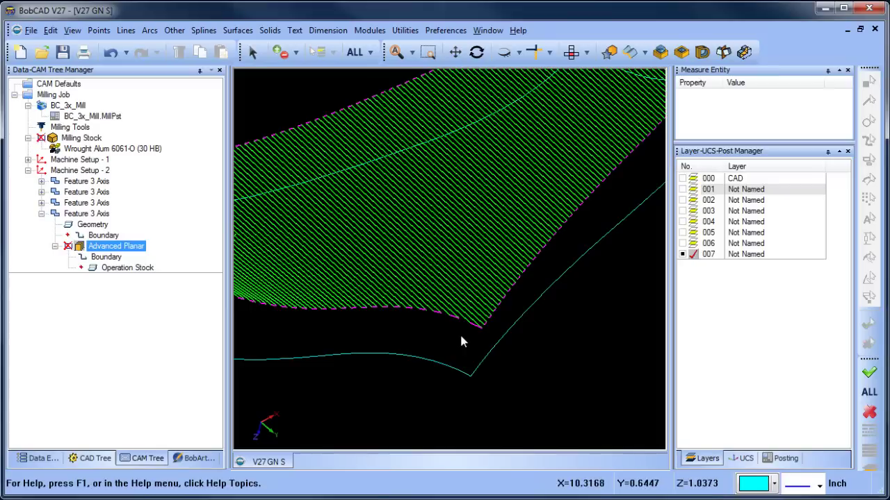
{"action": "scroll", "coordinate": [462, 325], "scroll_direction": "down", "scroll_amount": 3}
{"action": "middle_click_drag", "start_coordinate": [531, 334], "coordinate": [510, 288]}
{"action": "scroll", "coordinate": [471, 303], "scroll_direction": "up", "scroll_amount": 3}
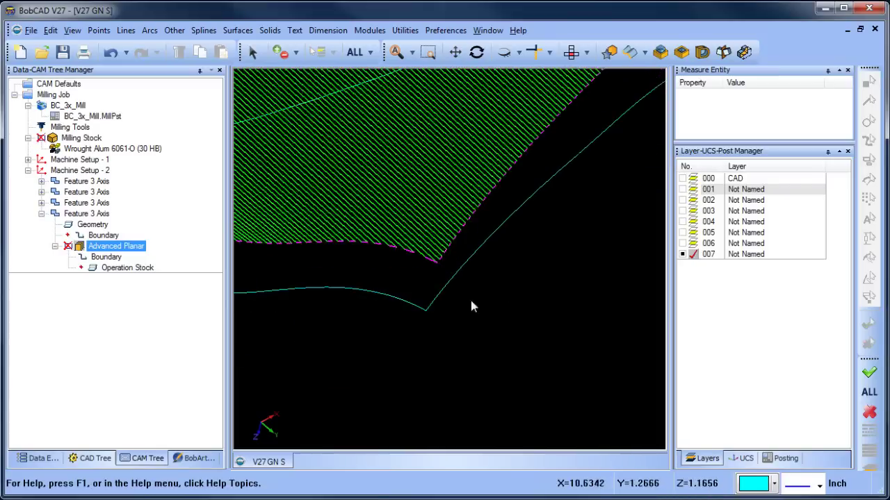
{"action": "scroll", "coordinate": [431, 275], "scroll_direction": "up", "scroll_amount": 5}
{"action": "middle_click_drag", "start_coordinate": [395, 262], "coordinate": [482, 322]}
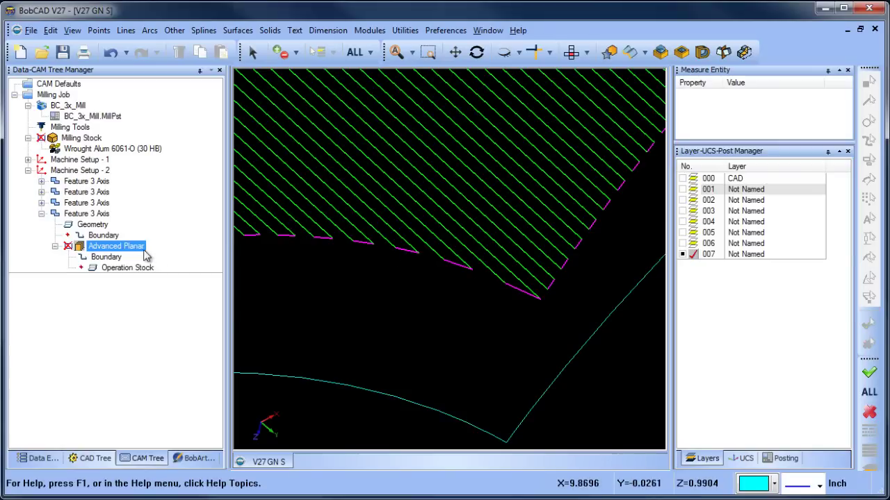
- Set the Advanced Planar links to Blend Spline, recompute the feature and display the toolpath
{"action": "right_click", "coordinate": [90, 213]}
{"action": "left_click", "coordinate": [119, 198]}
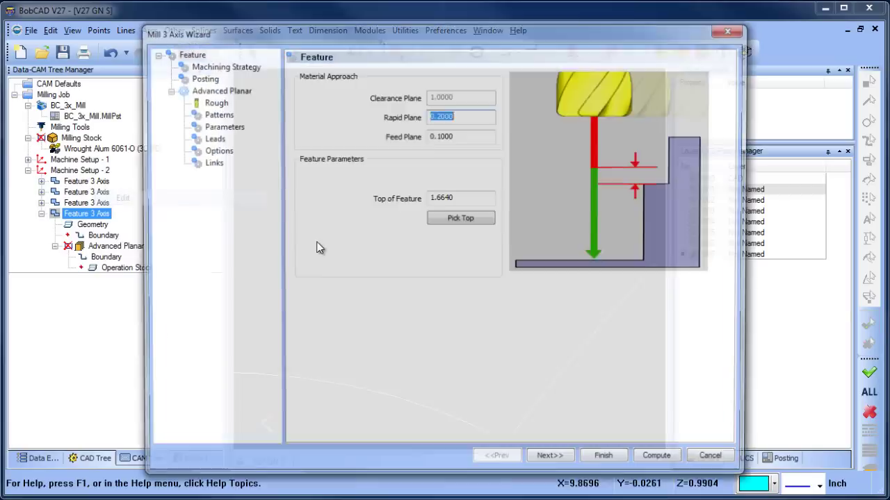
{"action": "left_click", "coordinate": [208, 162]}
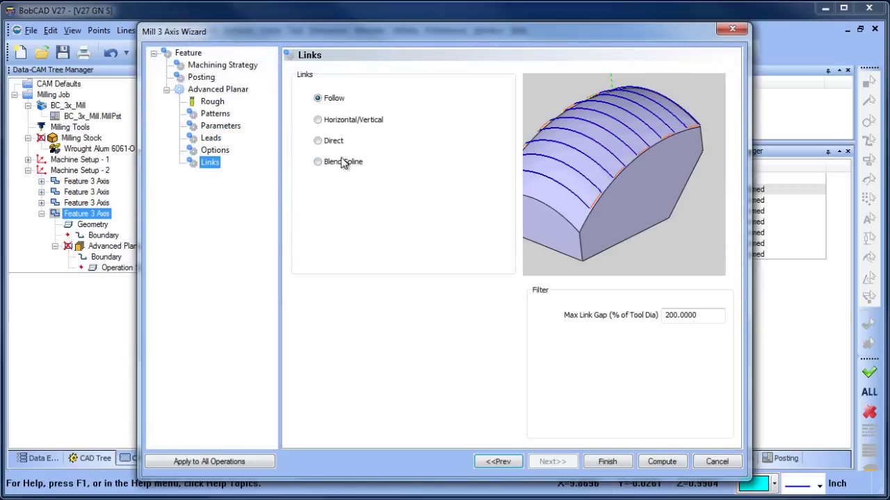
{"action": "left_click", "coordinate": [666, 463]}
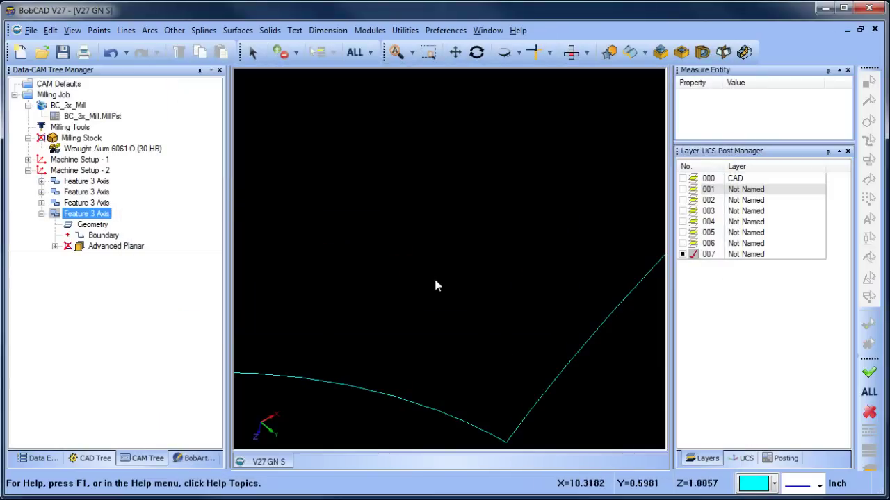
{"action": "left_click", "coordinate": [113, 247]}
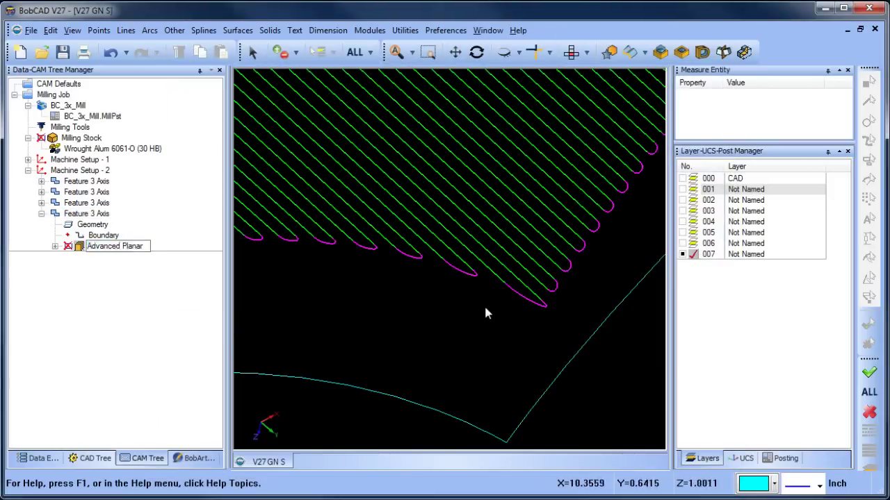
- Show the solid model on layer 001 and review the headstock toolpath against the whole neck
{"action": "scroll", "coordinate": [519, 273], "scroll_direction": "down", "scroll_amount": 7}
{"action": "middle_click_drag", "start_coordinate": [542, 272], "coordinate": [681, 235], "text": "ctrl"}
{"action": "left_click", "coordinate": [682, 189]}
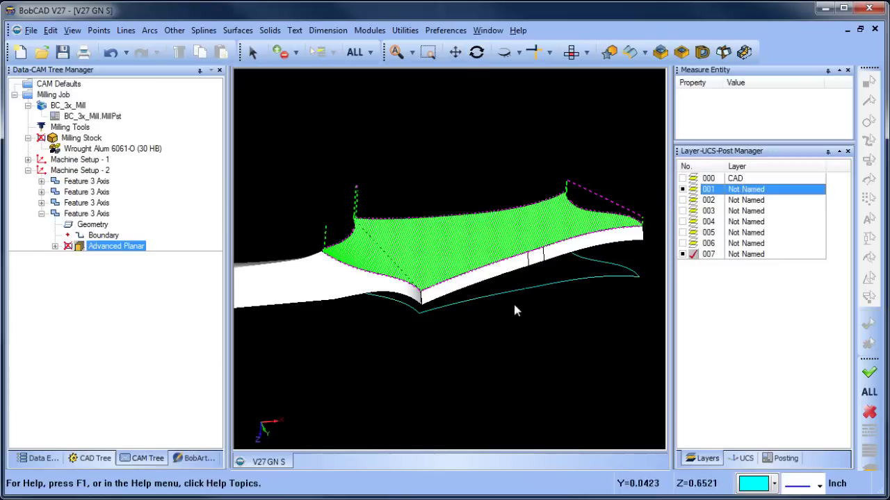
{"action": "middle_click_drag", "start_coordinate": [512, 301], "coordinate": [532, 298]}
{"action": "scroll", "coordinate": [508, 322], "scroll_direction": "down", "scroll_amount": 6}
{"action": "scroll", "coordinate": [506, 347], "scroll_direction": "up", "scroll_amount": 2}
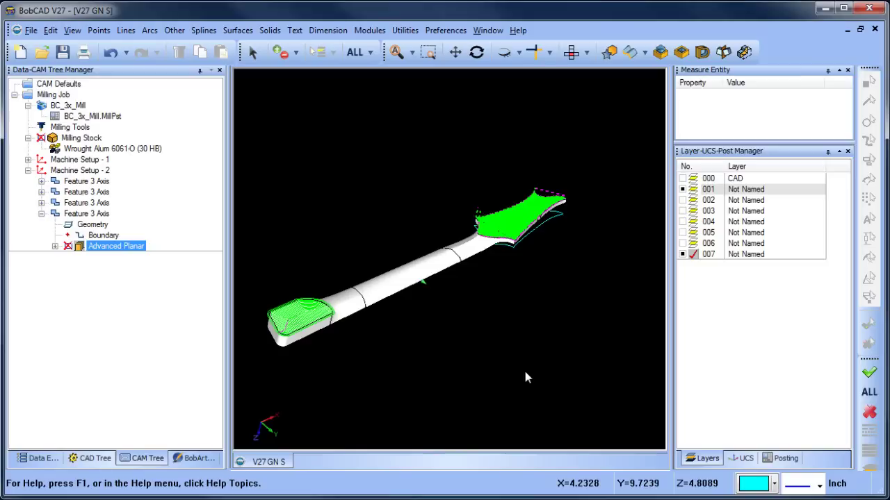